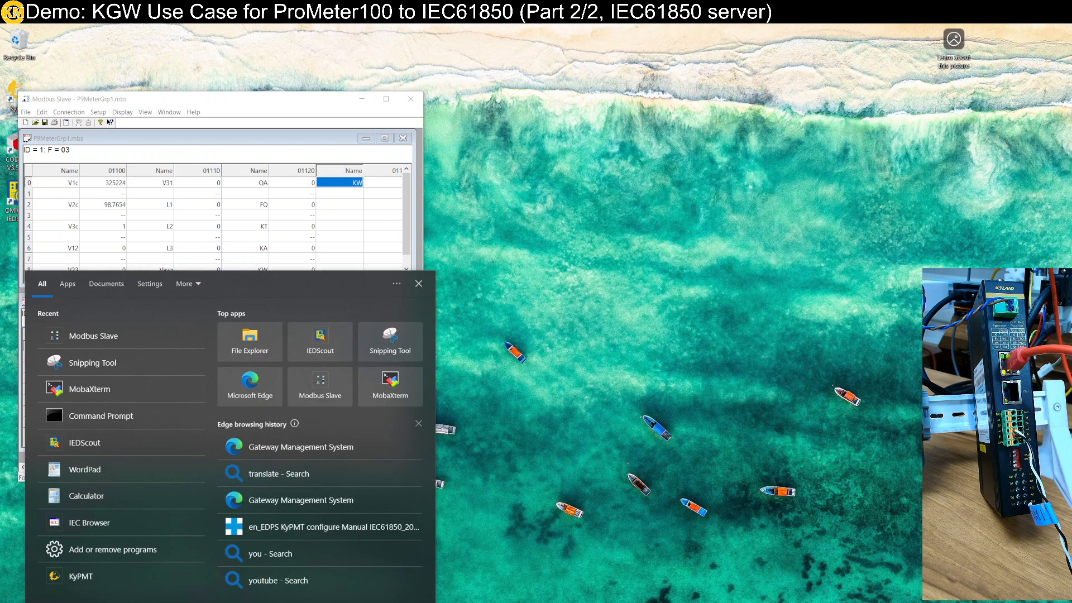
# Launch the KyPMT configuration application
pyautogui.write('kyp')
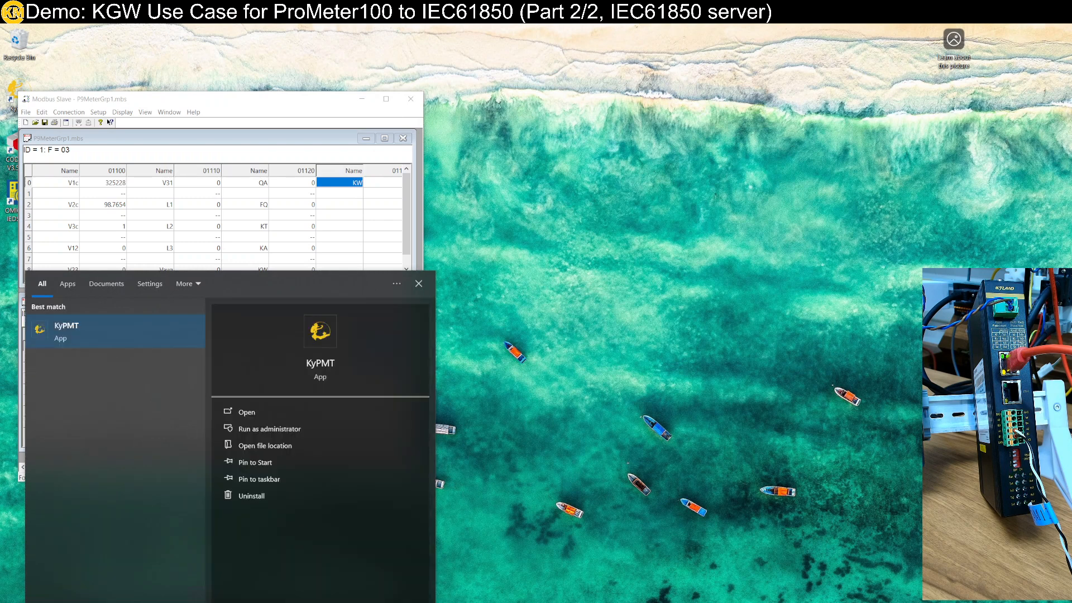
pyautogui.press('Return')
pyautogui.click(481, 395)
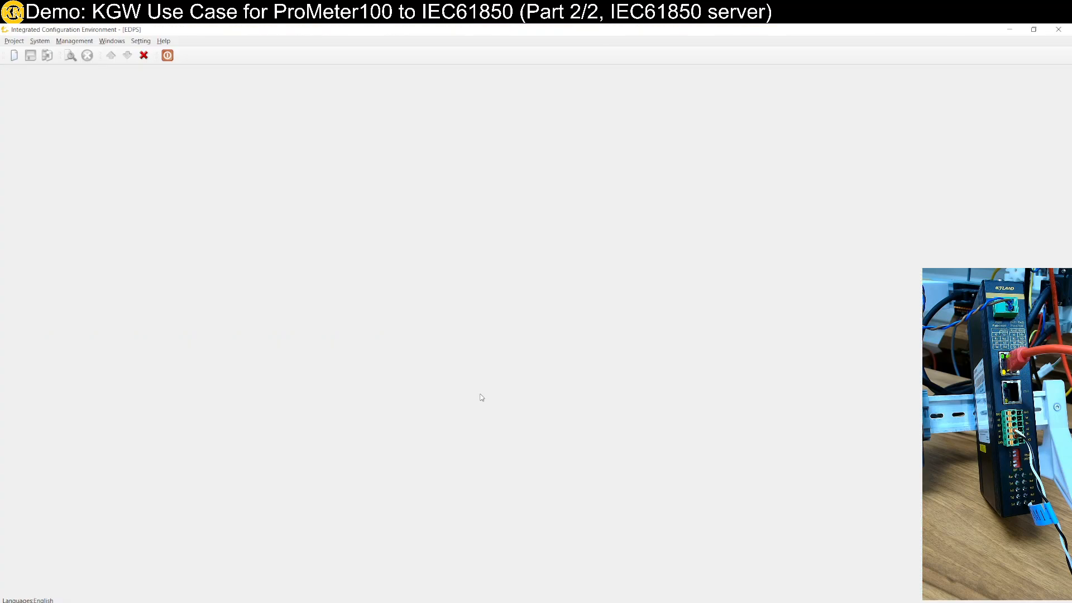
# Open the UseCaseProMetter.ews workspace from Documents and shrink the application window so the Modbus Slave windows show beside it
pyautogui.click(14, 40)
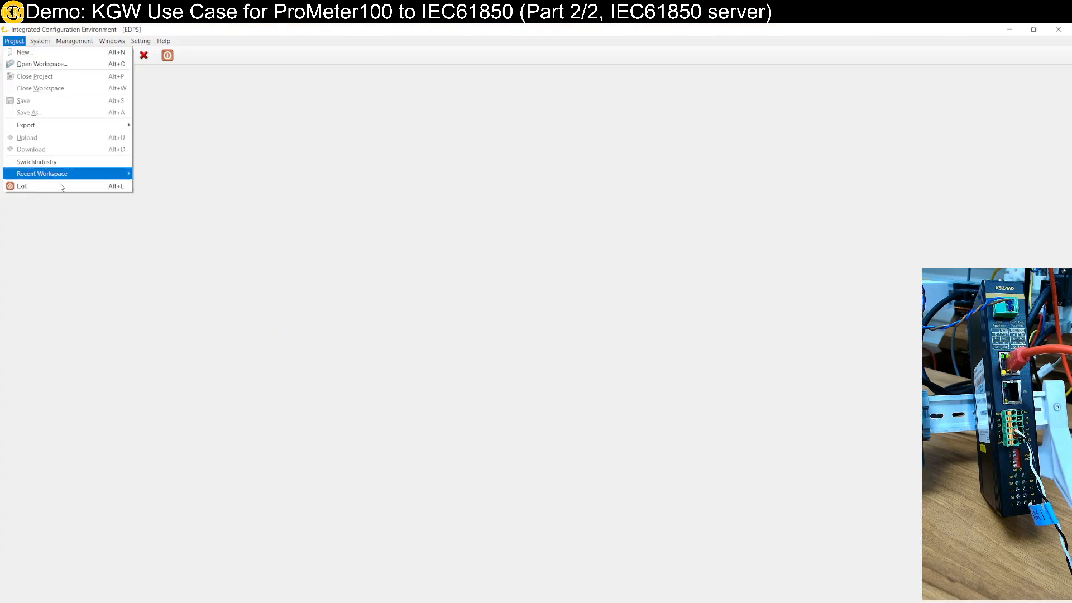
pyautogui.moveTo(64, 176)
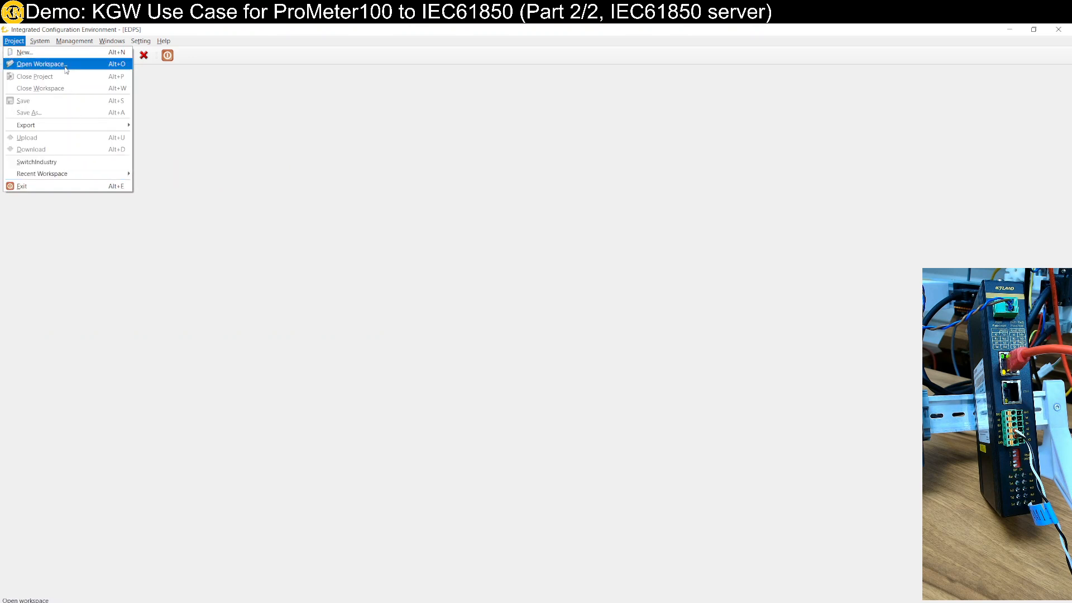
pyautogui.click(66, 66)
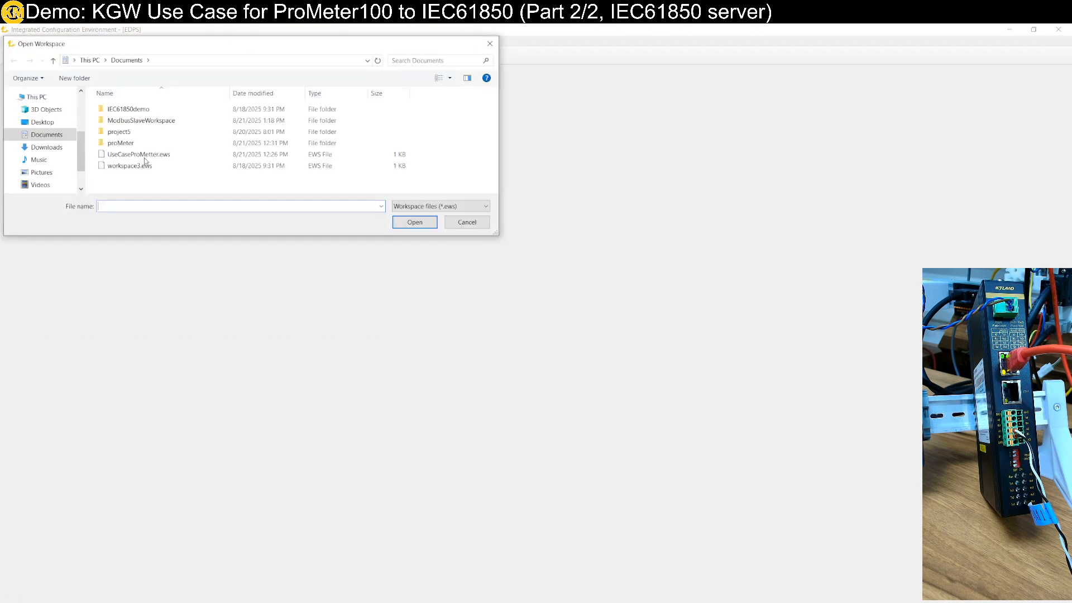
pyautogui.doubleClick(146, 155)
pyautogui.moveTo(243, 33); pyautogui.dragTo(447, 172)
pyautogui.moveTo(620, 455); pyautogui.dragTo(810, 525)
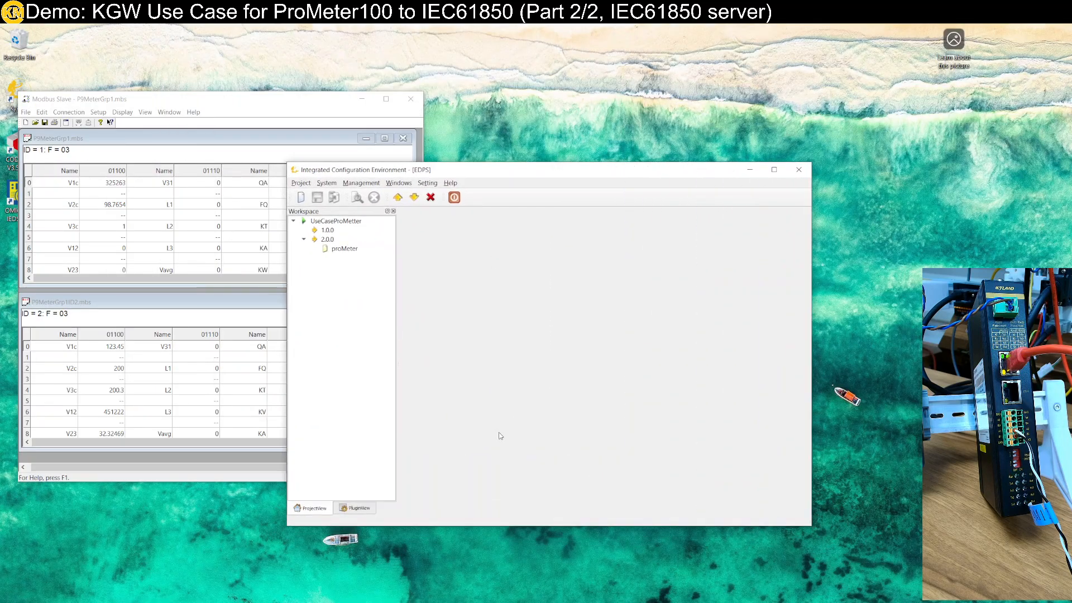
# Open the proMeter project under version 2.0.0 and review the ID1 and ID2 devices of its ModbusRYU client
pyautogui.click(353, 251)
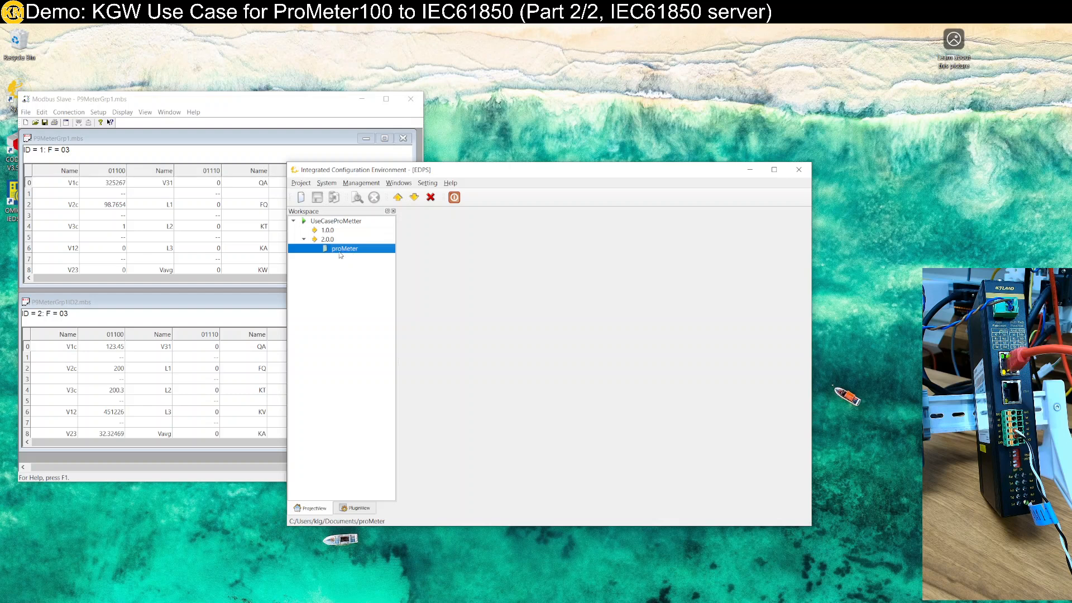
pyautogui.doubleClick(340, 250)
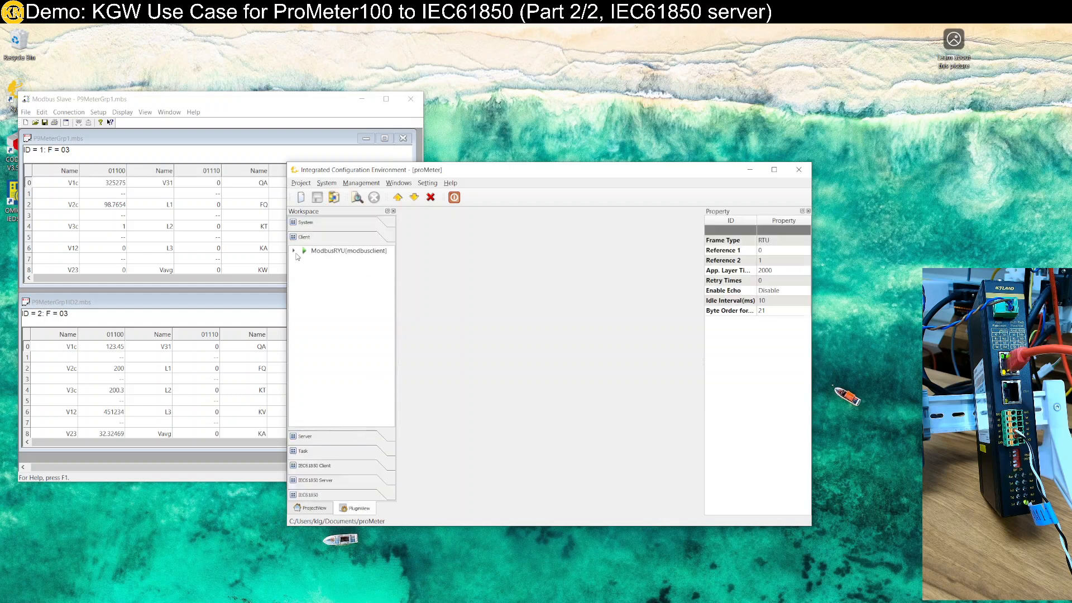
pyautogui.click(294, 251)
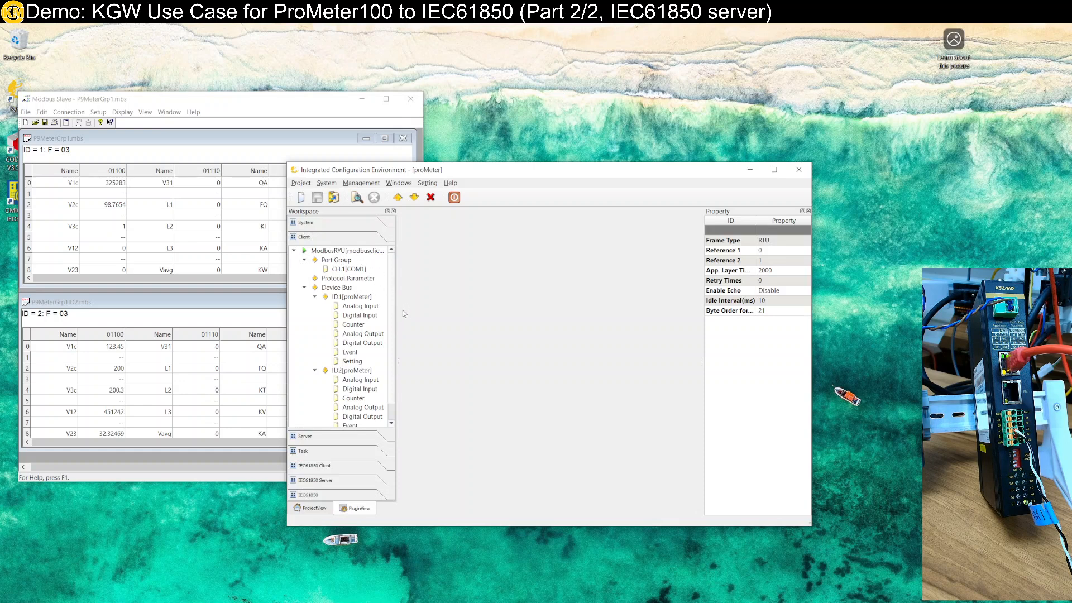
pyautogui.moveTo(397, 311); pyautogui.dragTo(531, 322)
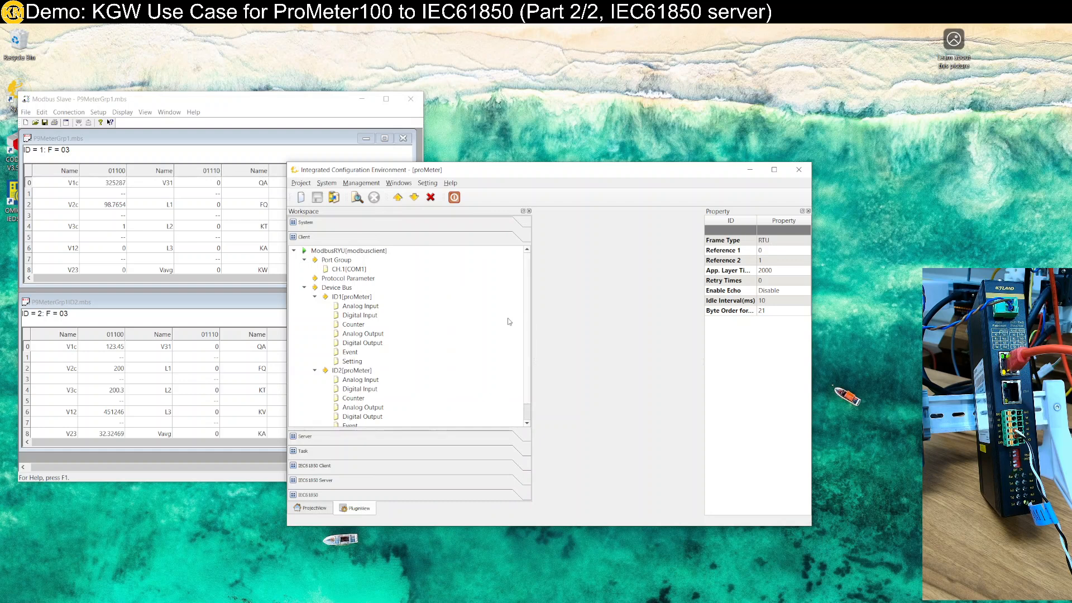
pyautogui.click(348, 298)
pyautogui.click(353, 372)
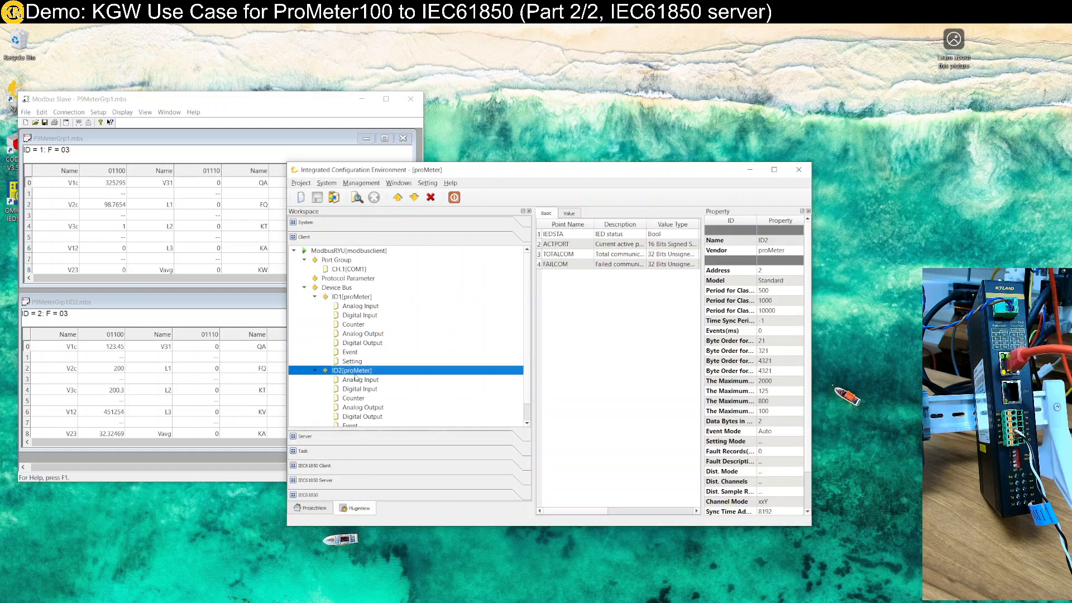
pyautogui.click(314, 296)
pyautogui.click(315, 306)
# Add a new server to the project using the iec61850server driver
pyautogui.click(337, 436)
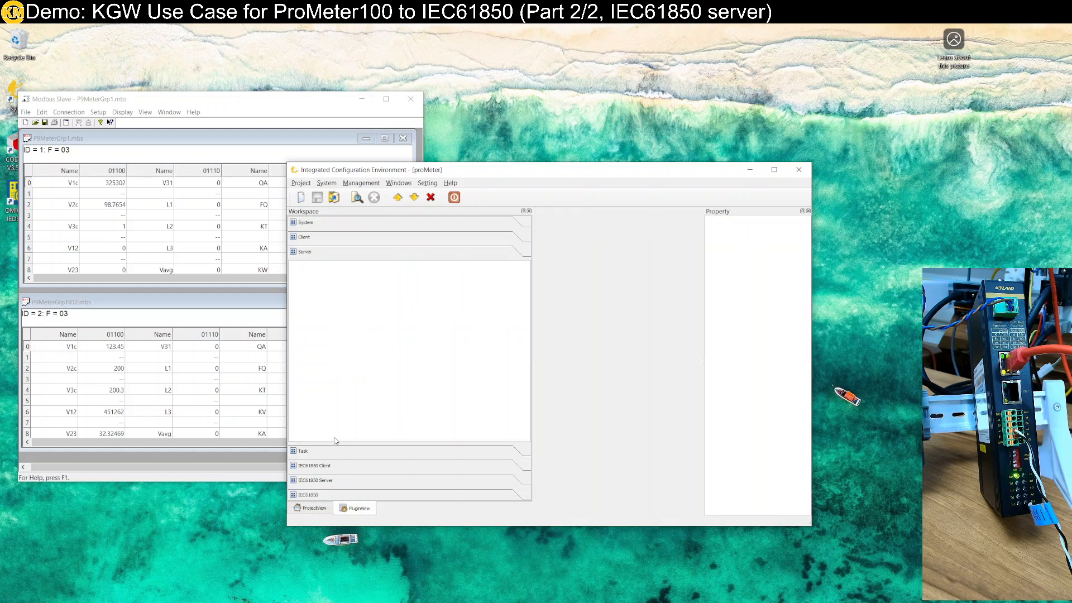
pyautogui.rightClick(340, 278)
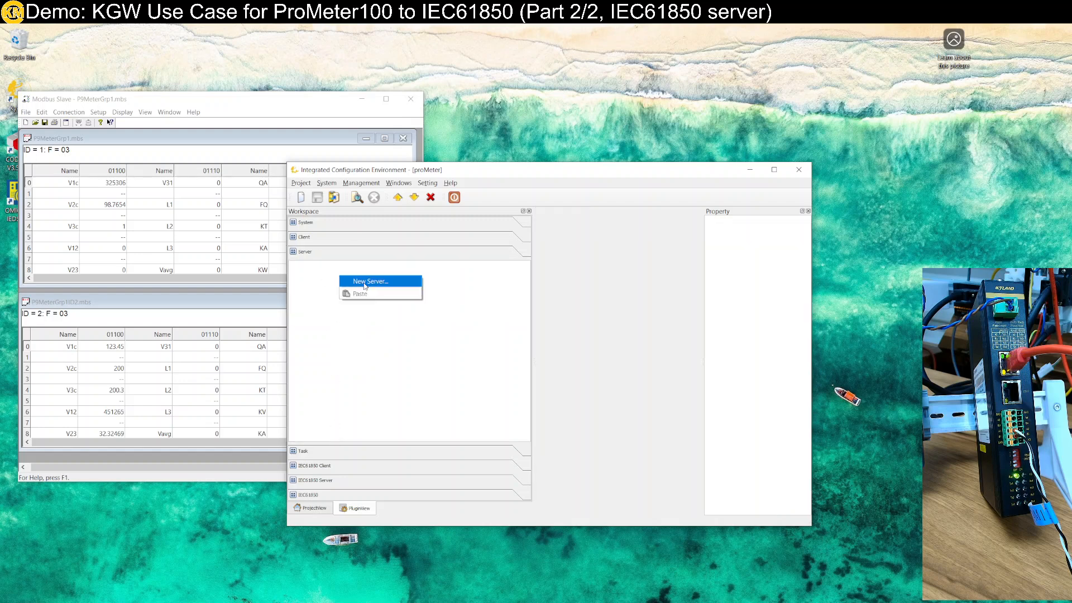
pyautogui.click(365, 284)
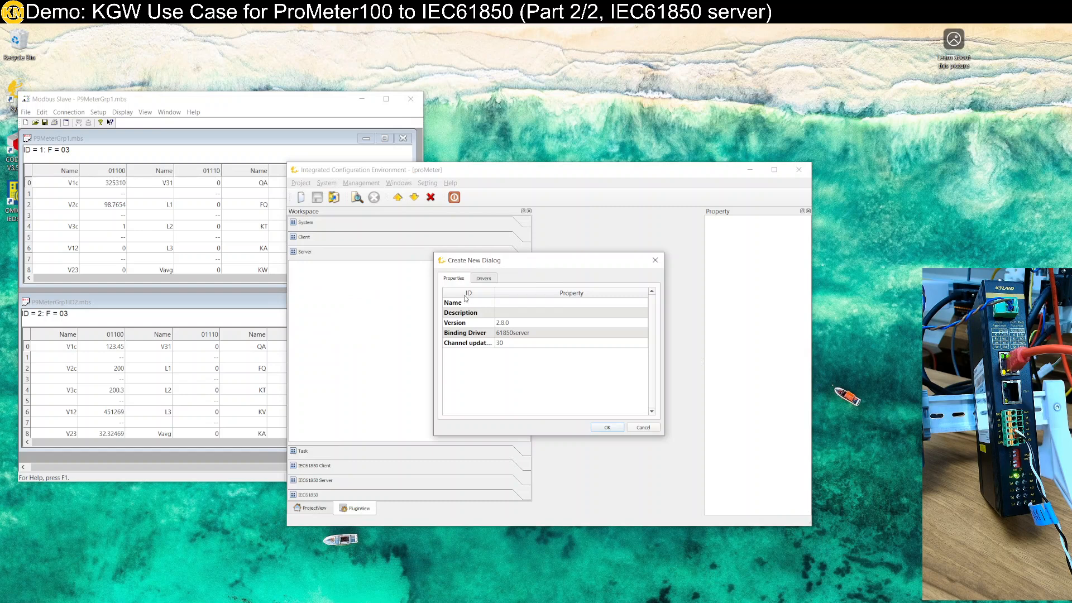
pyautogui.click(483, 278)
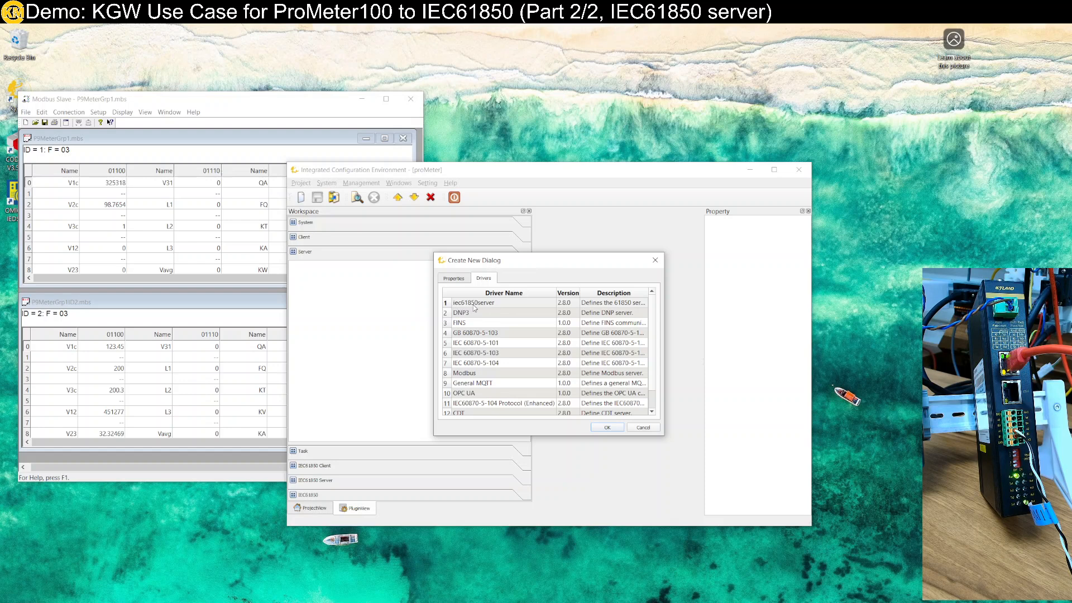
pyautogui.click(474, 307)
pyautogui.click(608, 429)
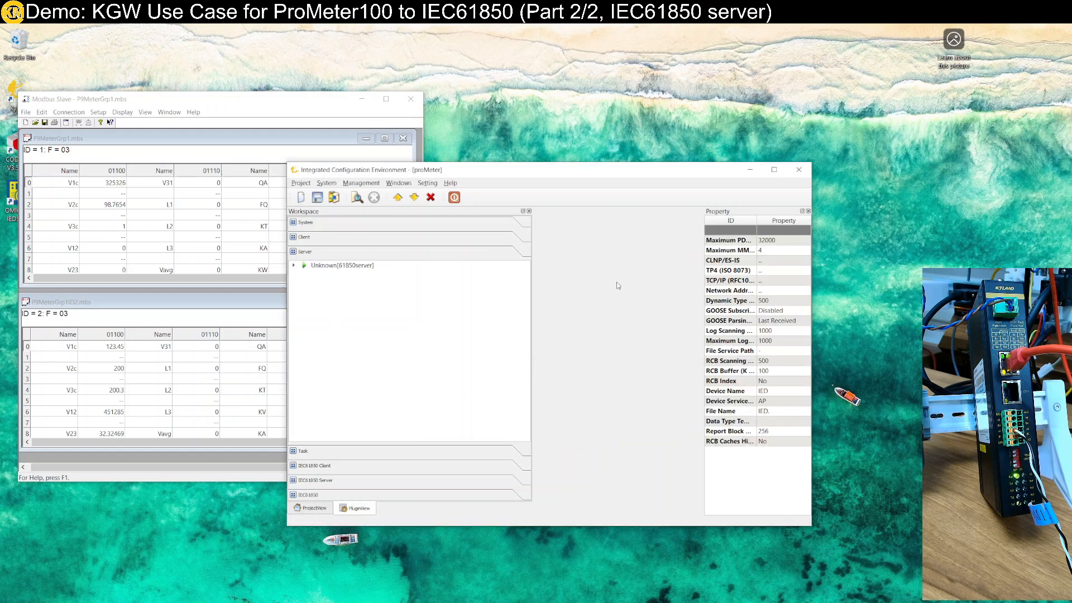
# Maximize the window, widen the property area, and name the new server IECserver with the description "server"
pyautogui.doubleClick(441, 171)
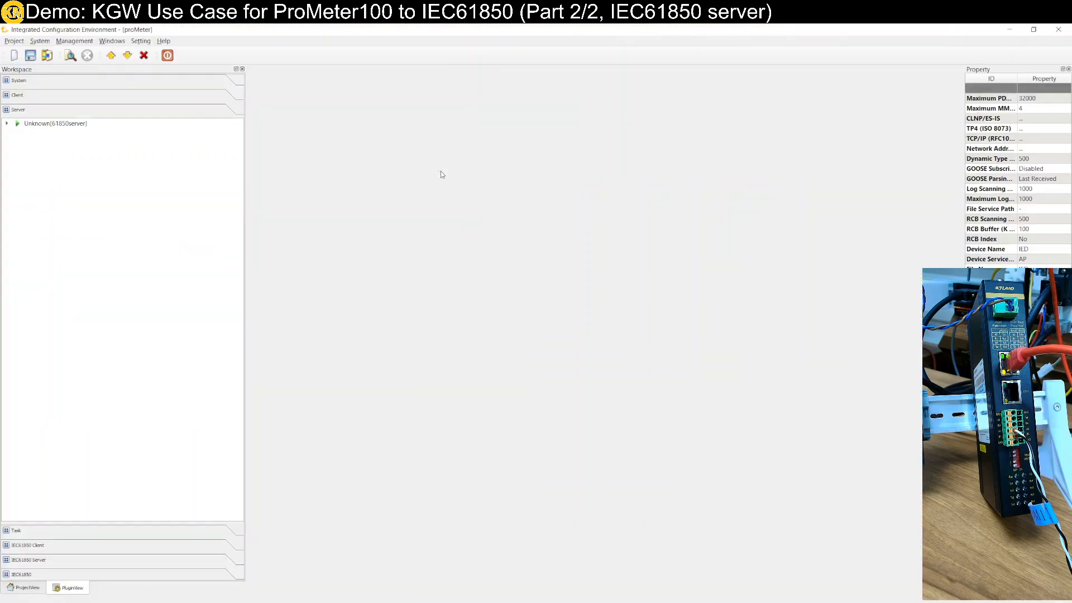
pyautogui.click(966, 179)
pyautogui.moveTo(963, 183); pyautogui.dragTo(610, 210)
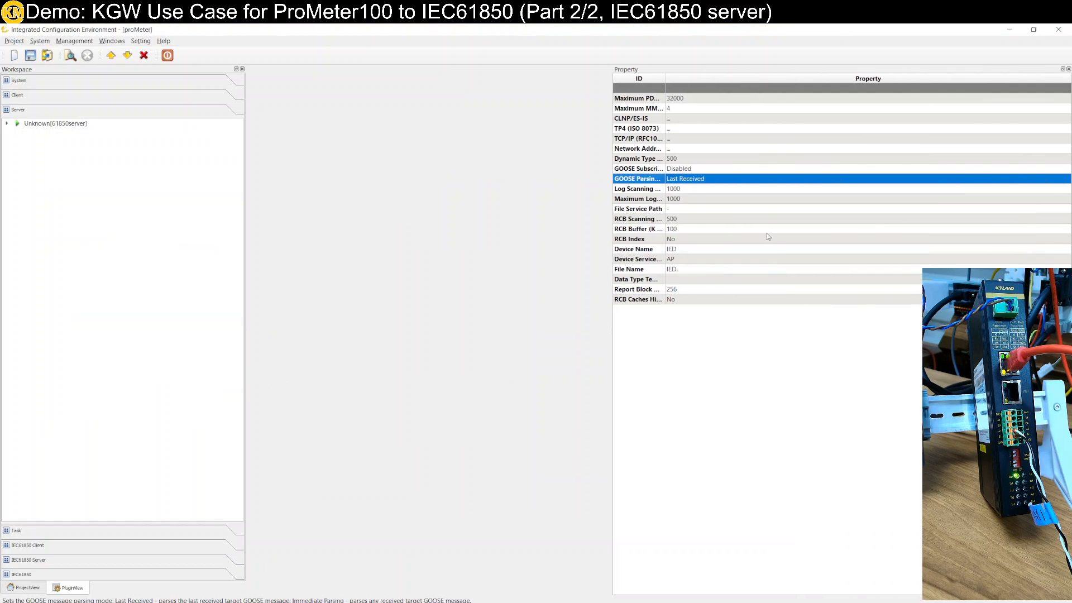
pyautogui.click(53, 123)
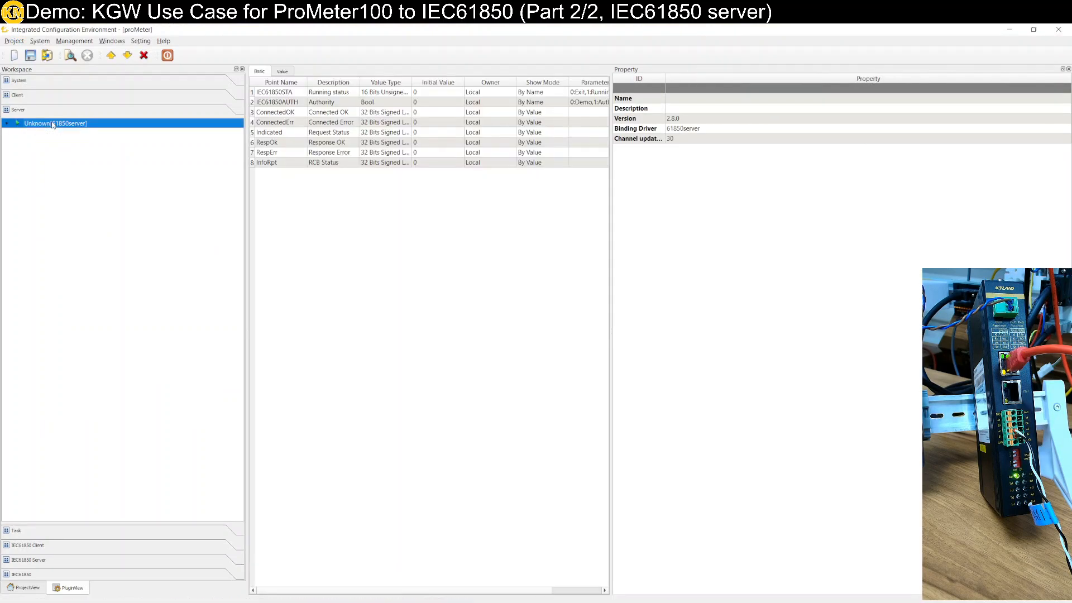
pyautogui.click(697, 97)
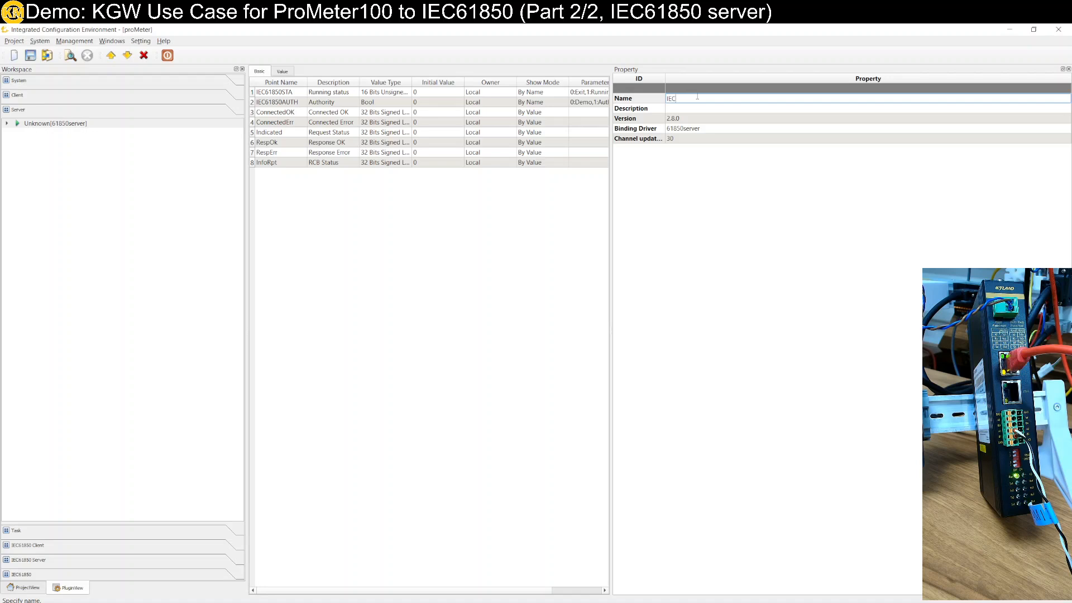
pyautogui.write('ver')
pyautogui.click(682, 110)
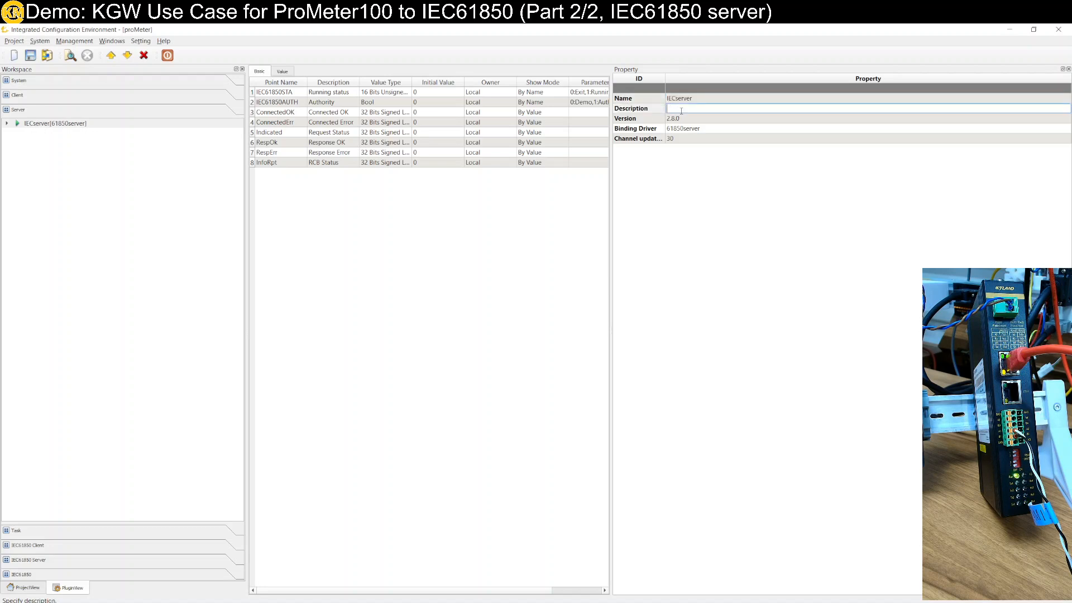
pyautogui.write('server')
pyautogui.press('Return')
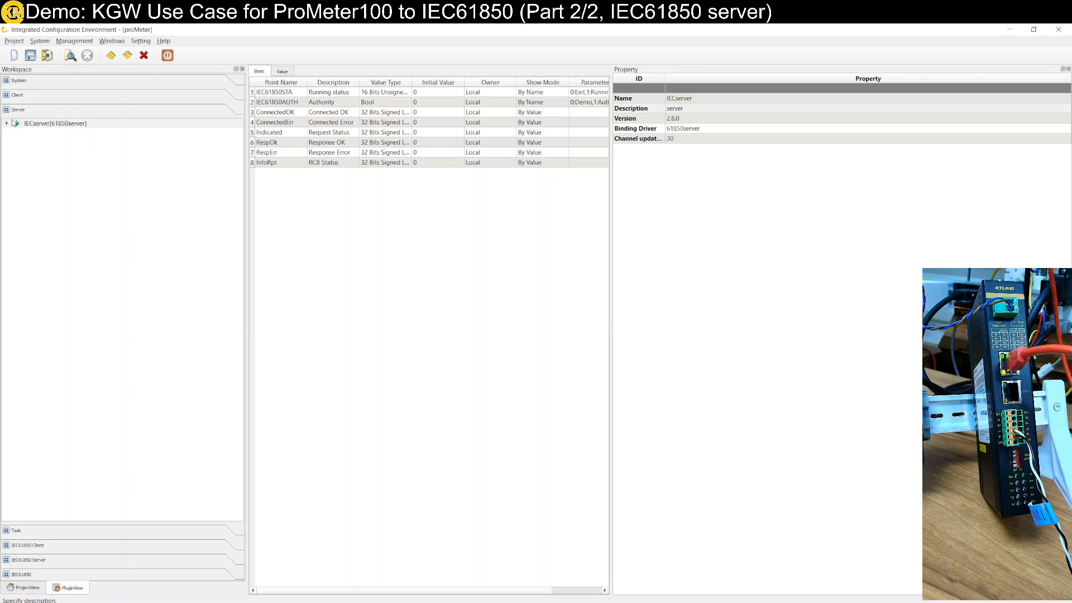
# Add a CLNP/ES-IS entry with default values to the IECserver protocol parameters
pyautogui.click(6, 123)
pyautogui.click(48, 134)
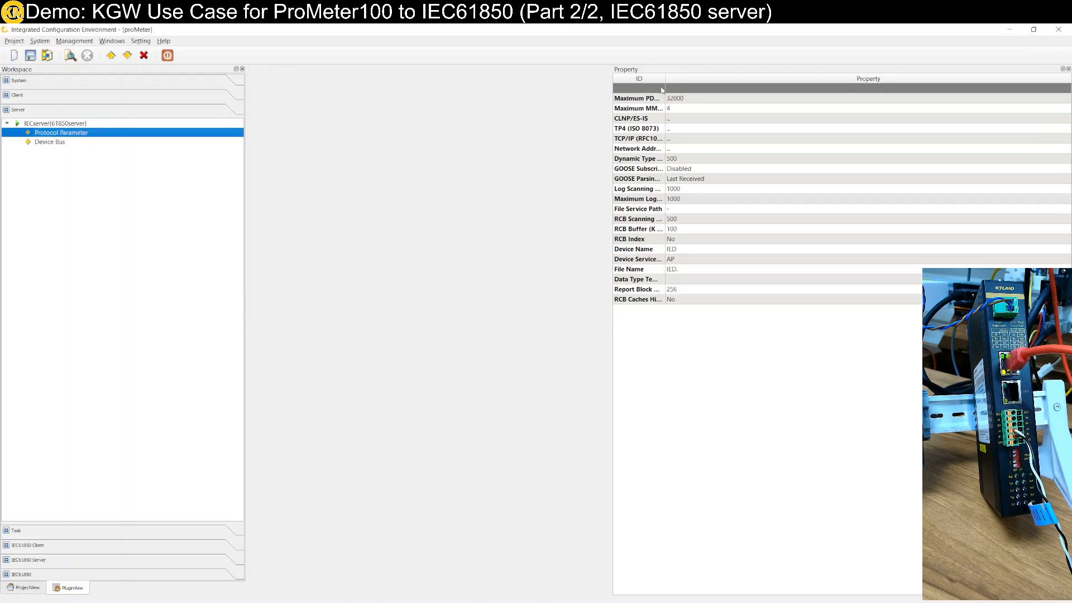
pyautogui.moveTo(666, 87); pyautogui.dragTo(726, 87)
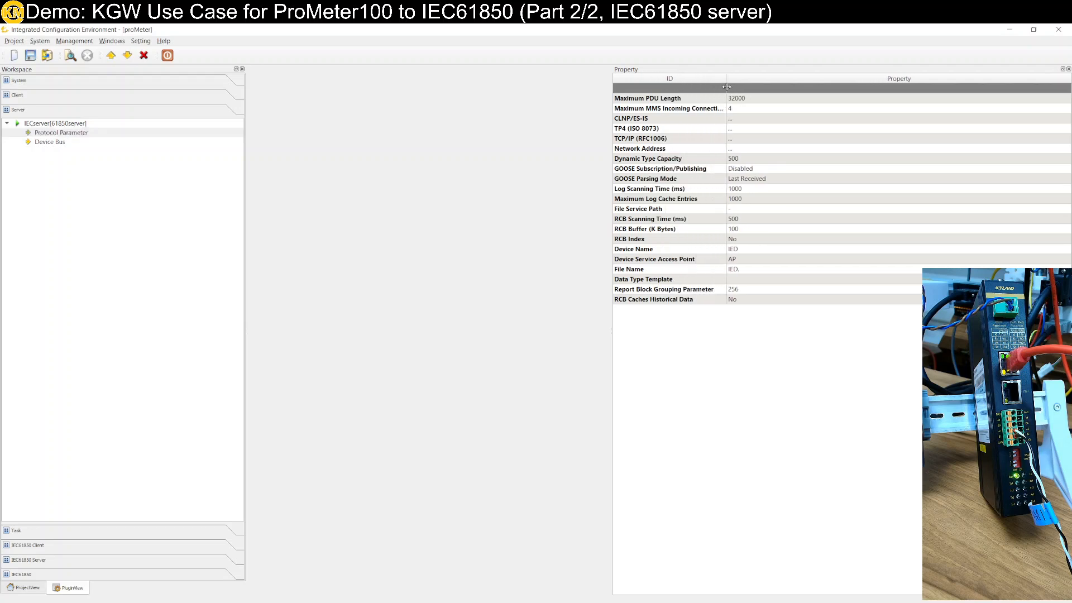
pyautogui.click(740, 121)
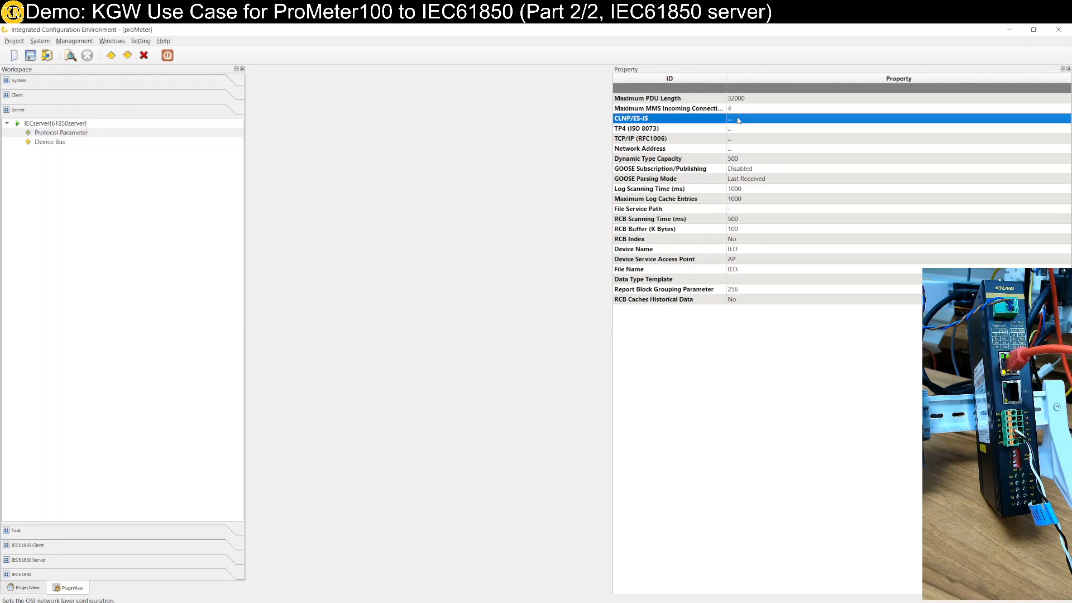
pyautogui.click(739, 121)
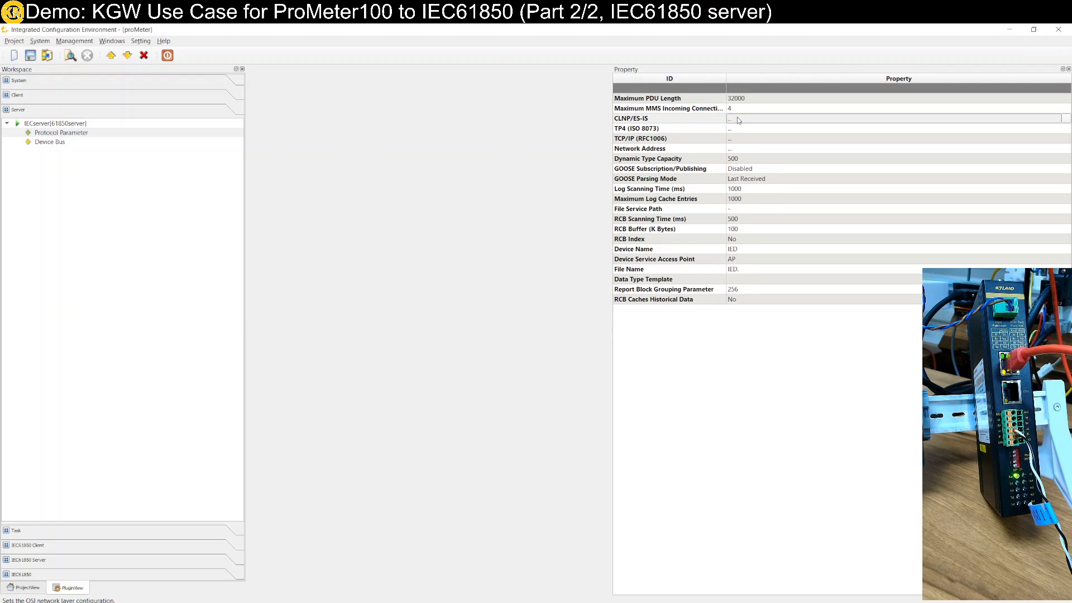
pyautogui.click(1065, 120)
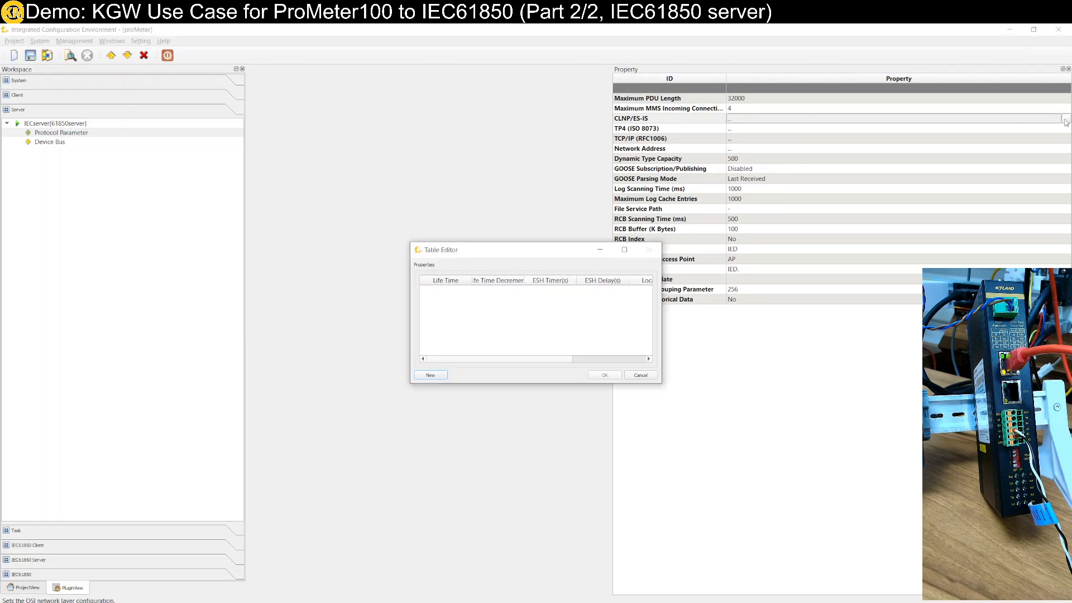
pyautogui.click(438, 376)
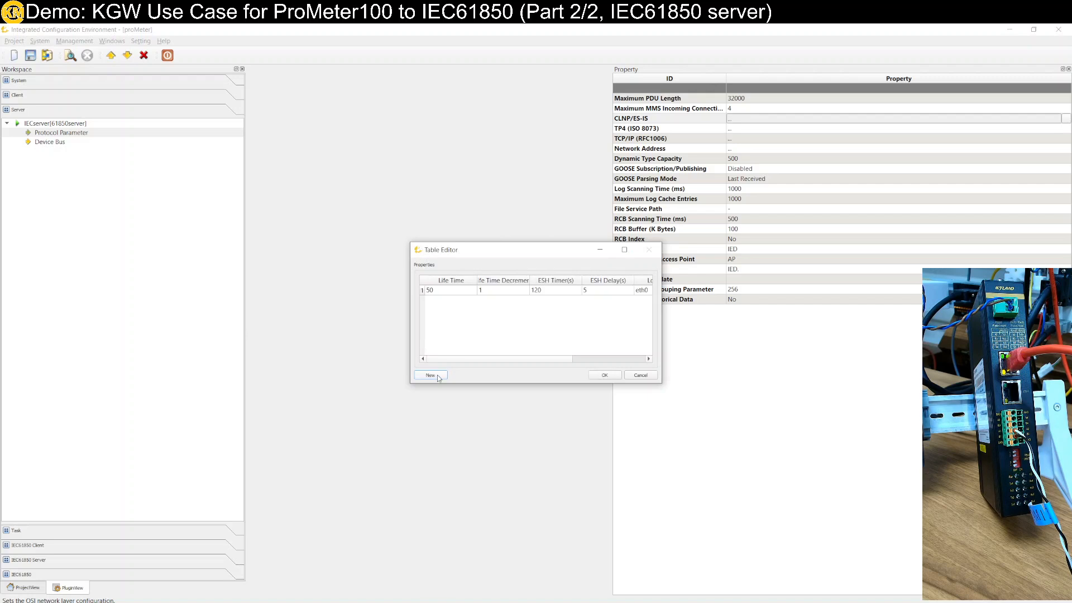
pyautogui.click(604, 374)
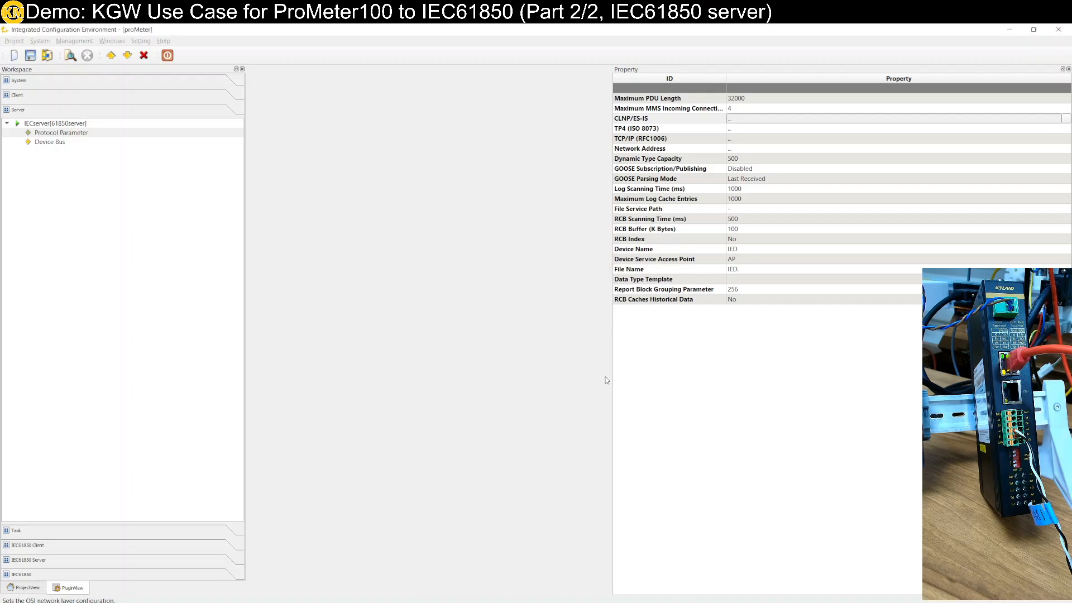
# Add a TP4 (ISO 8073) entry with default values to the IECserver protocol parameters
pyautogui.click(746, 130)
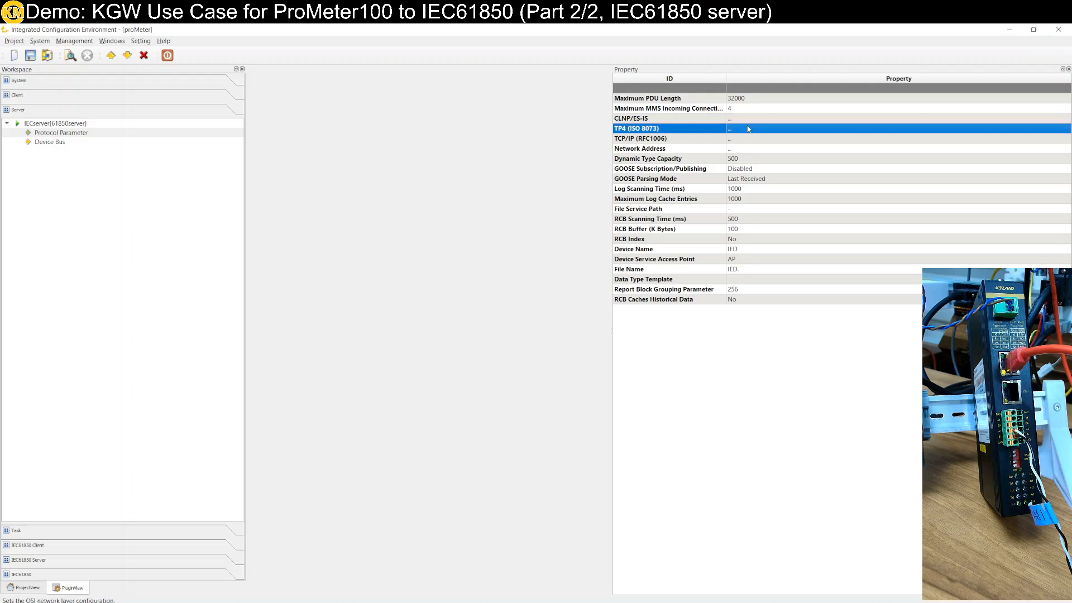
pyautogui.click(745, 139)
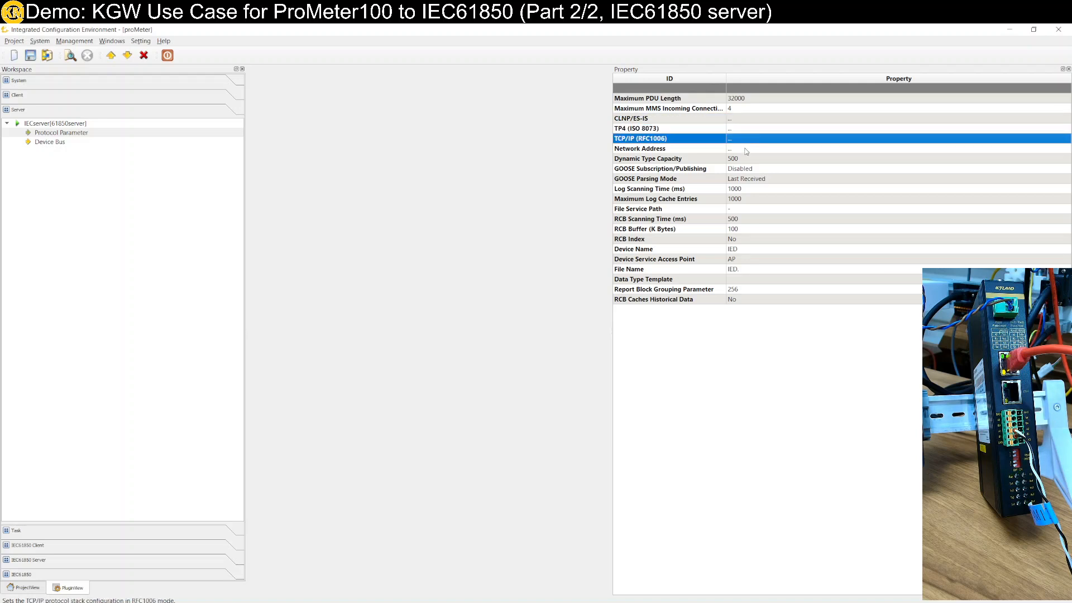
pyautogui.click(745, 151)
pyautogui.click(745, 130)
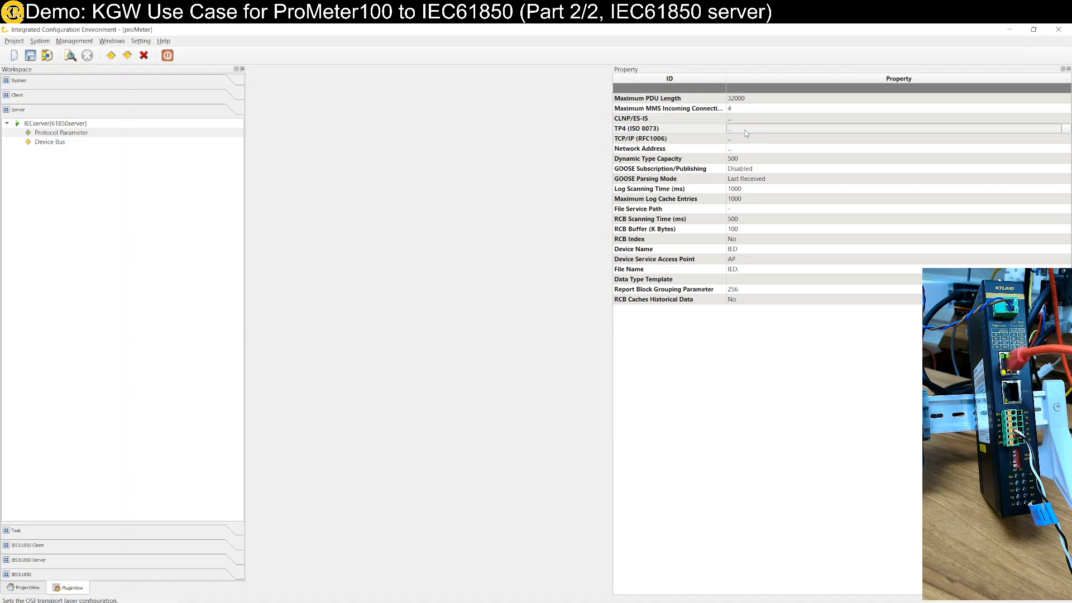
pyautogui.click(1065, 129)
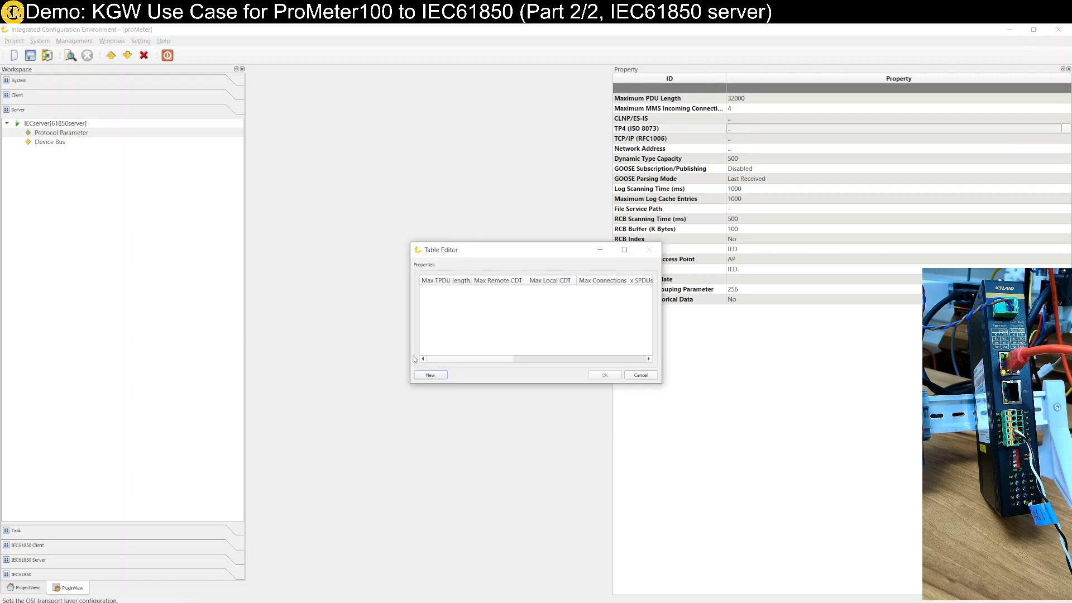
pyautogui.click(604, 375)
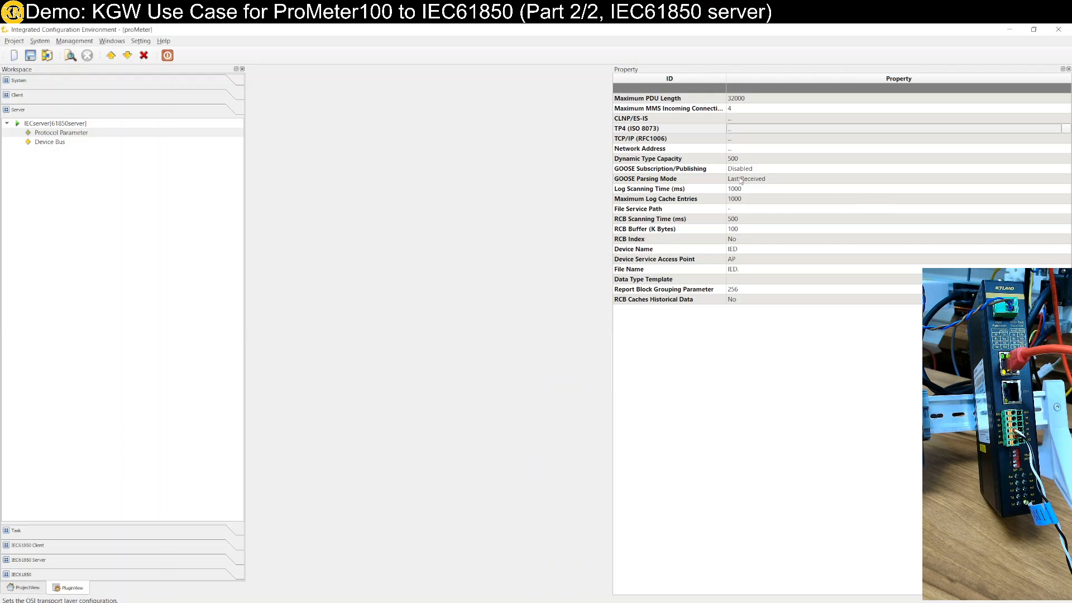
# Add a TCP/IP (RFC1006) entry with default values to the IECserver protocol parameters
pyautogui.click(746, 140)
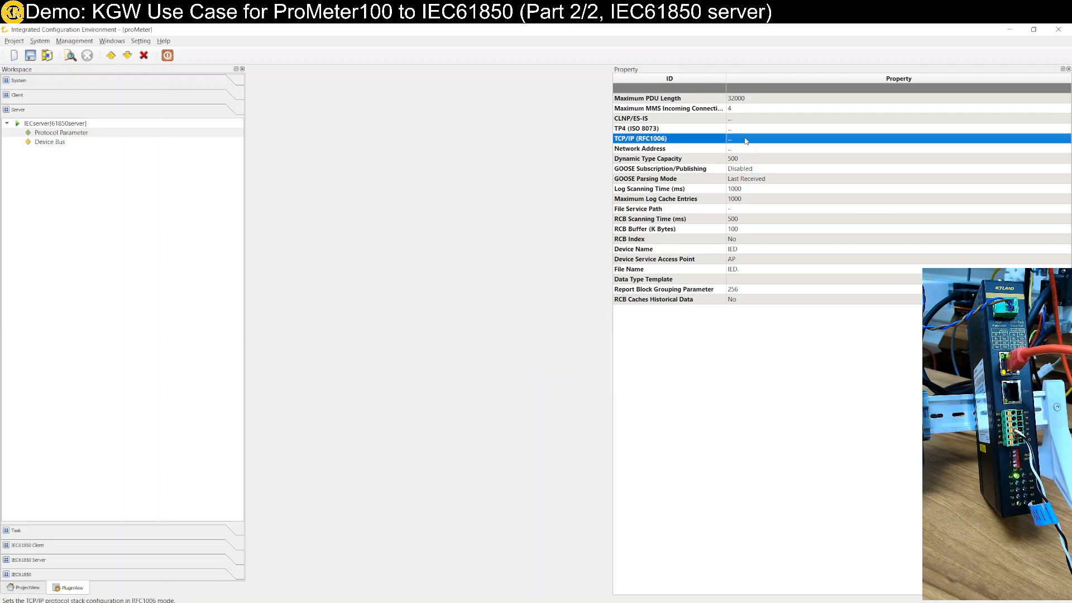
pyautogui.click(1033, 142)
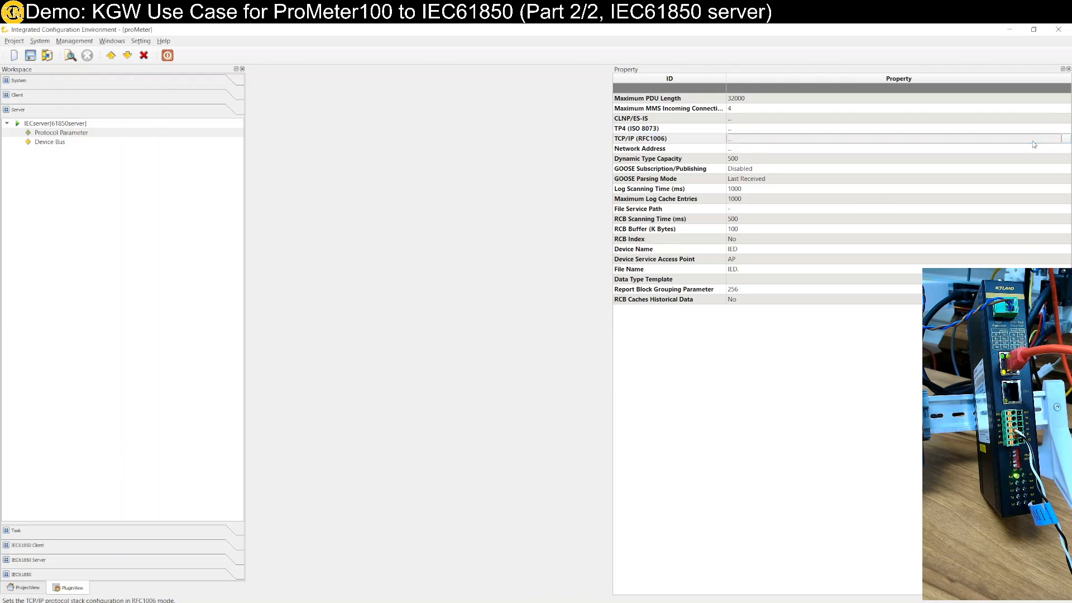
pyautogui.click(1067, 139)
pyautogui.click(430, 375)
pyautogui.click(604, 375)
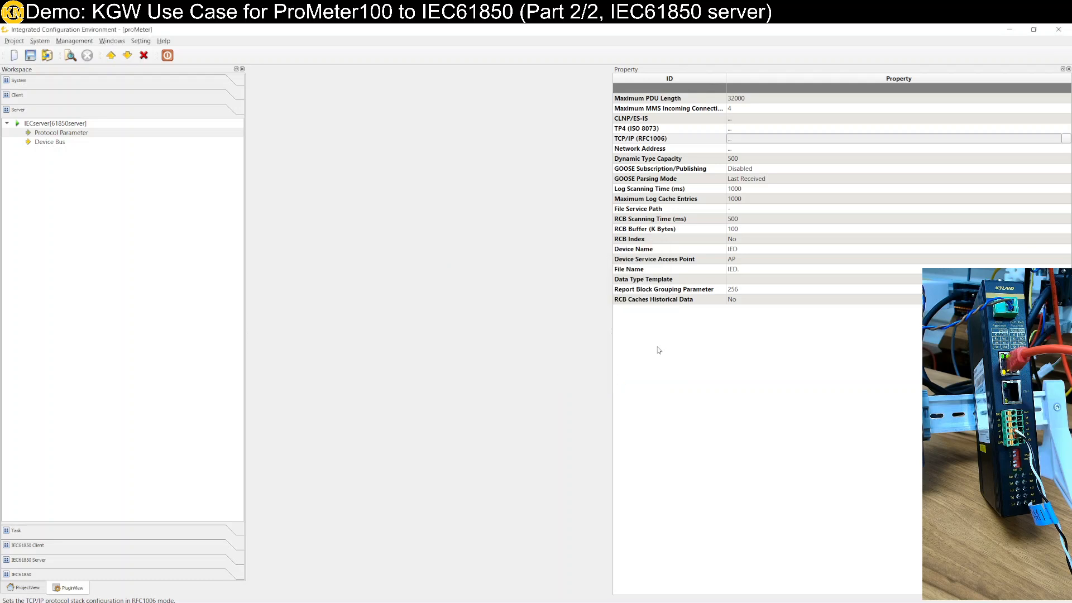
# Add a Network Address entry with the default Local values to the IECserver protocol parameters
pyautogui.click(756, 150)
pyautogui.click(761, 151)
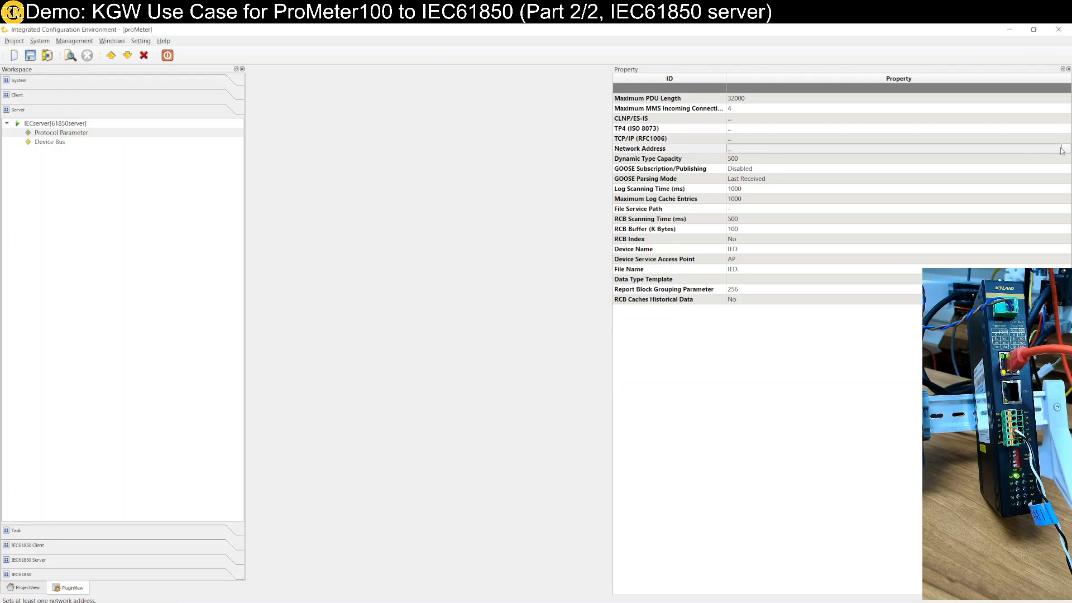
pyautogui.click(1063, 150)
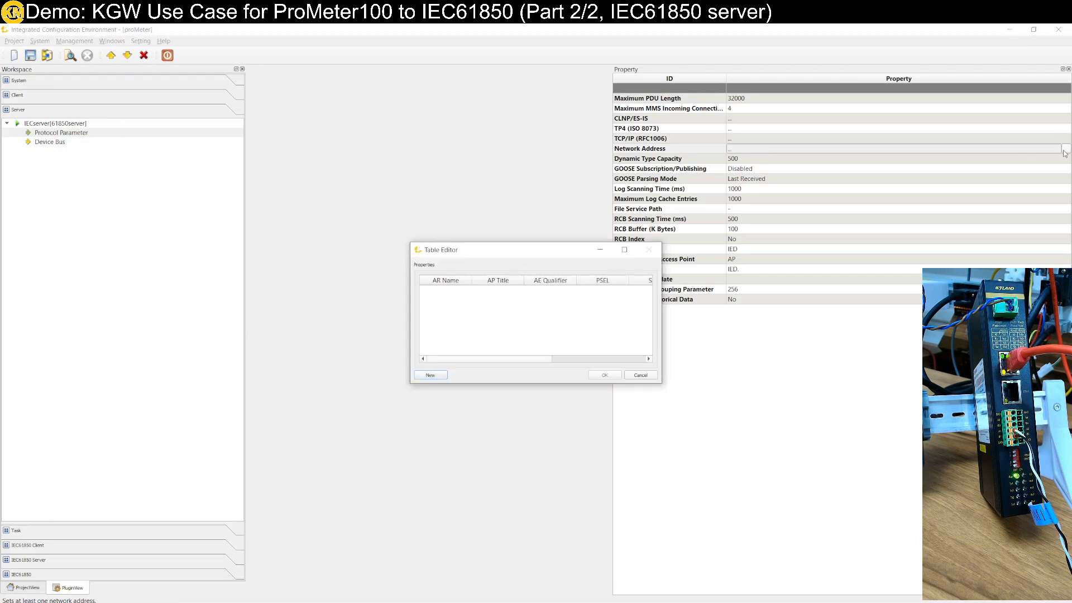
pyautogui.click(433, 375)
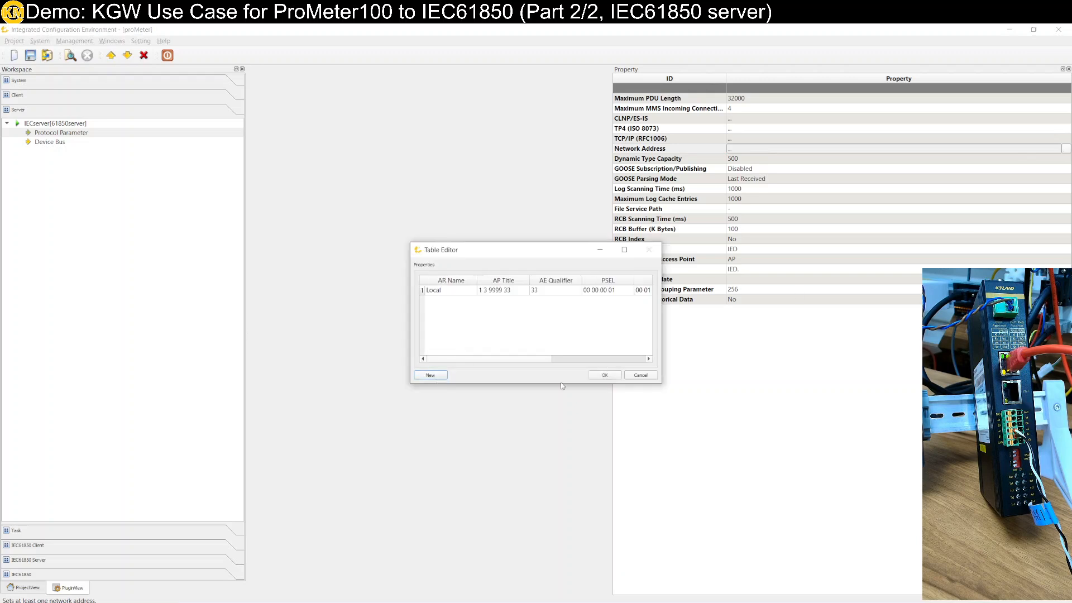
pyautogui.click(598, 376)
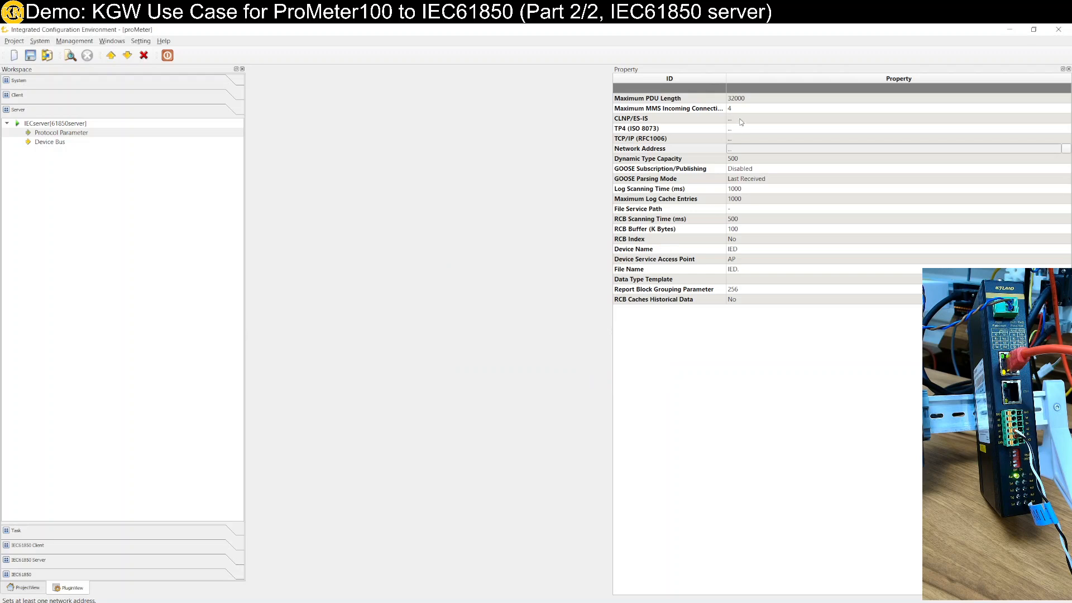
# Set the server's Device Name to IEDproM and its Device Service Access Point to S1
pyautogui.click(625, 251)
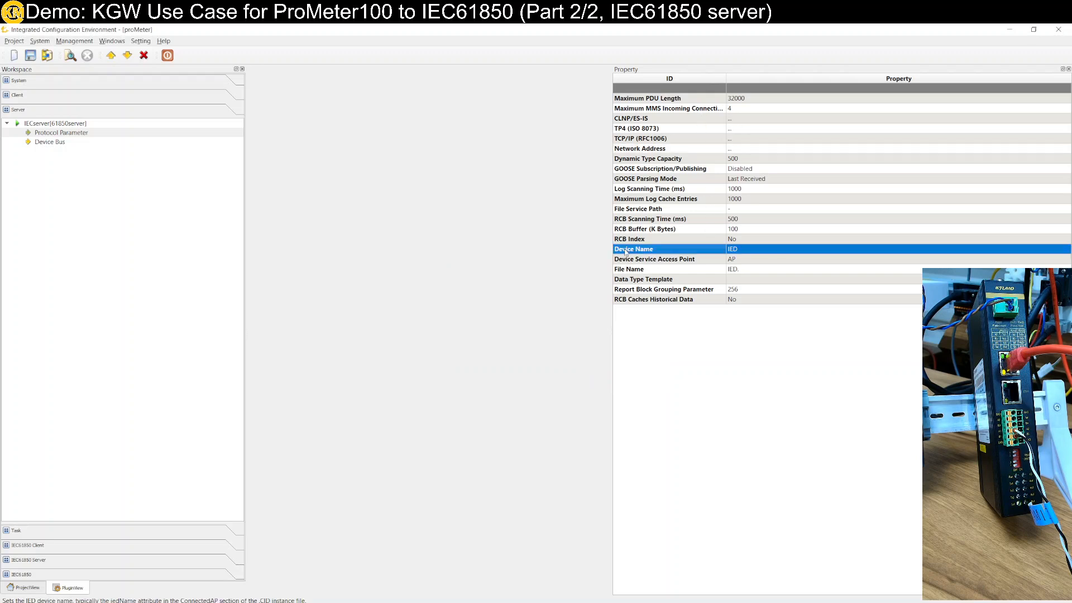
pyautogui.click(754, 250)
pyautogui.click(754, 250)
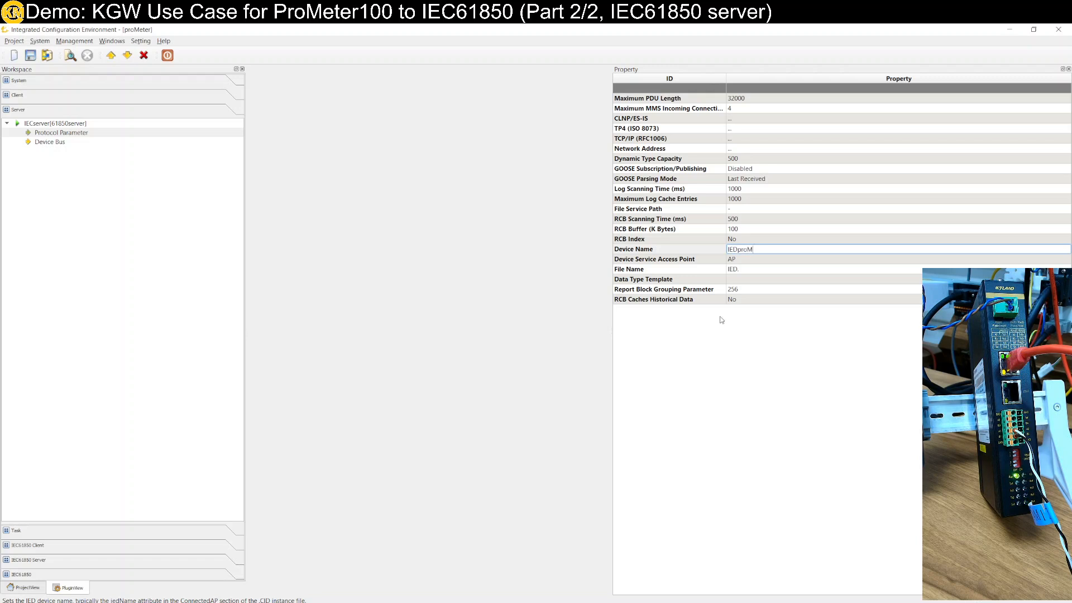
pyautogui.click(747, 261)
pyautogui.click(746, 259)
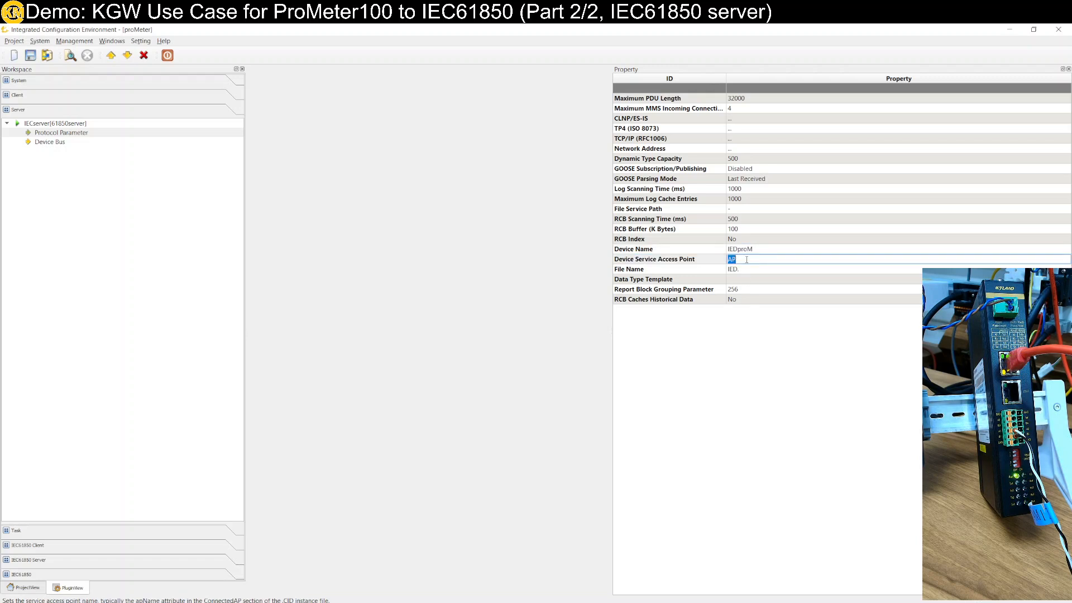
pyautogui.write('S1')
pyautogui.click(791, 409)
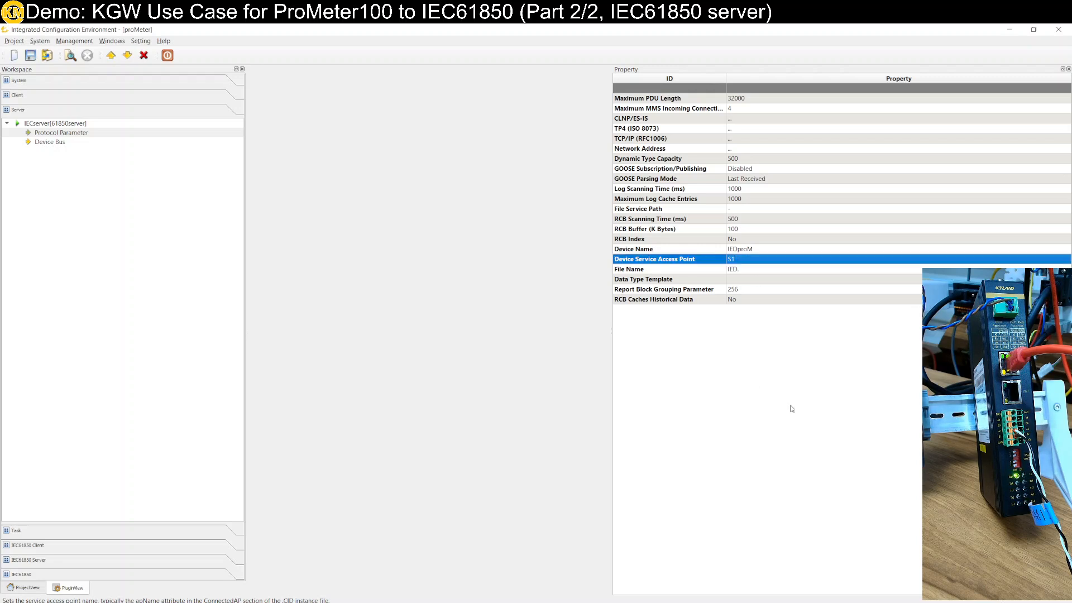
# Create a new IED named KGW with the vendor Kyland on the IECserver Device Bus
pyautogui.click(39, 144)
pyautogui.rightClick(40, 147)
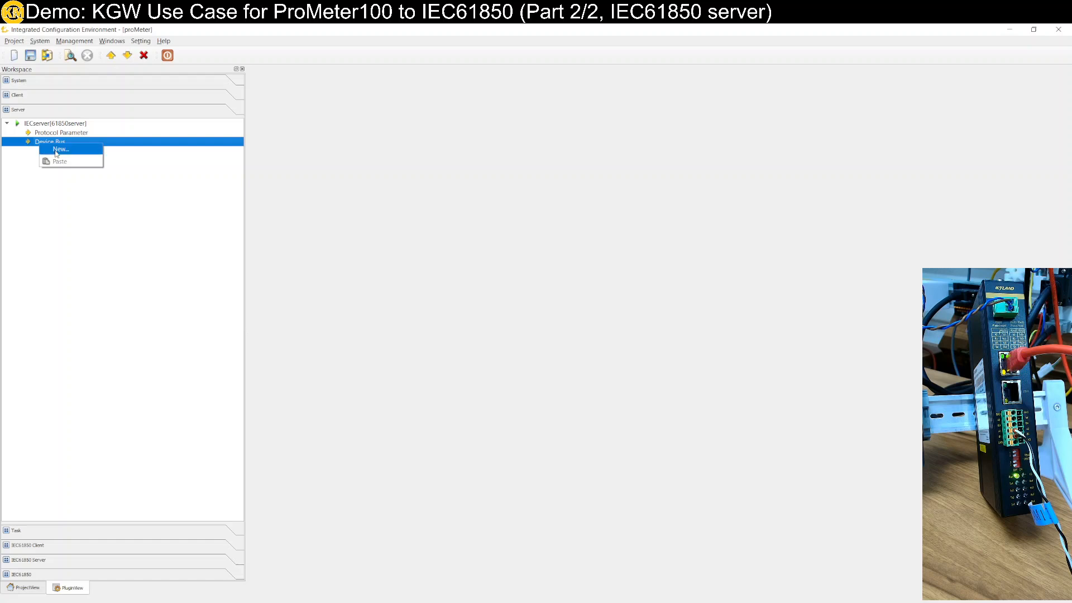
pyautogui.click(59, 149)
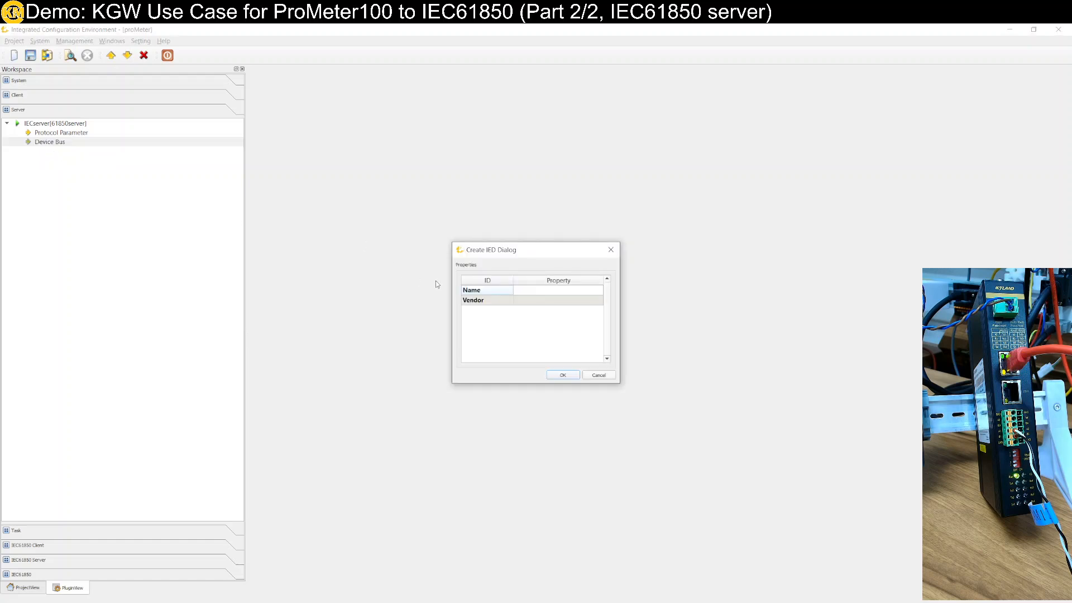
pyautogui.click(546, 291)
pyautogui.click(546, 292)
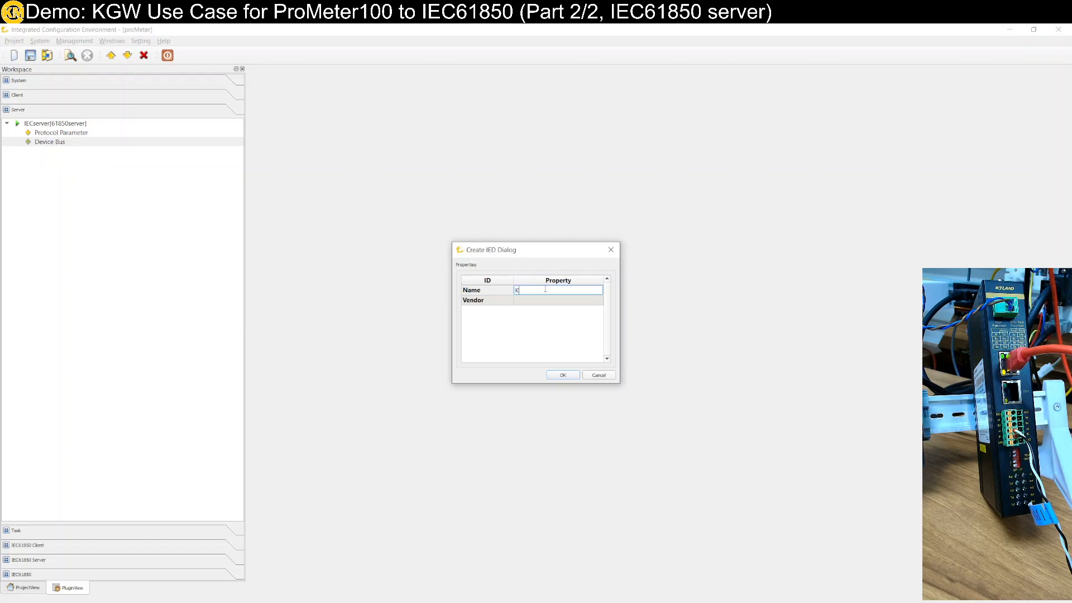
pyautogui.write('KGW')
pyautogui.click(545, 300)
pyautogui.click(545, 299)
pyautogui.write('Kyland')
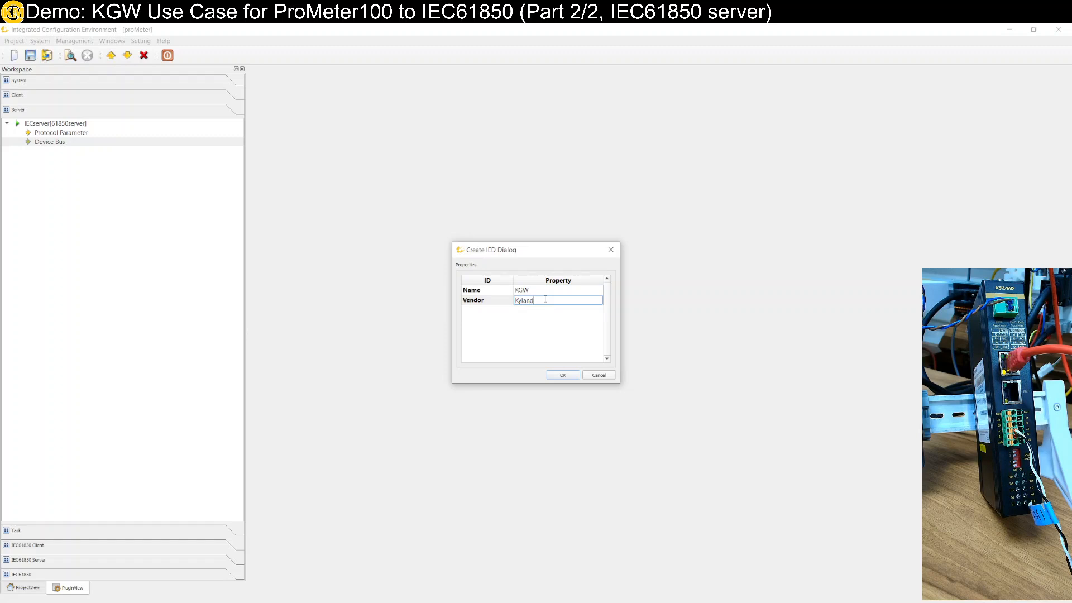
pyautogui.press('Return')
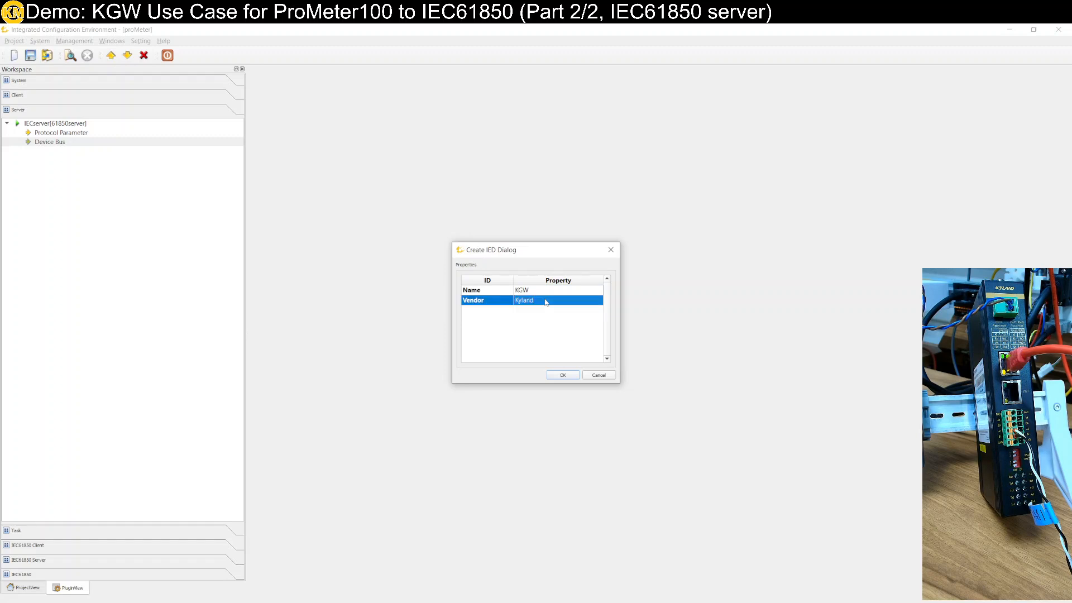
pyautogui.click(561, 375)
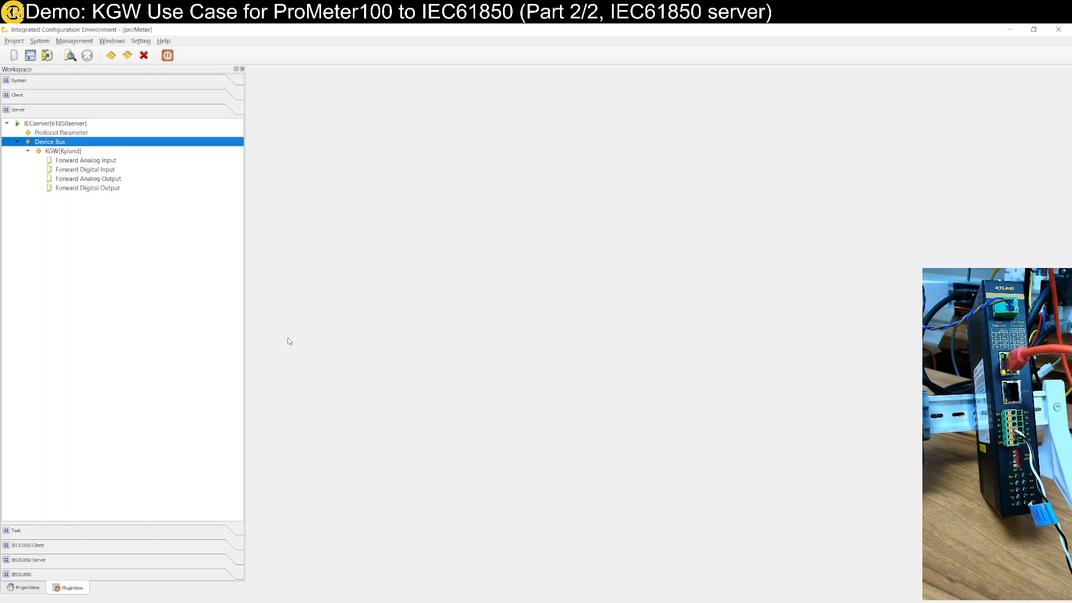
# Start adding new points to KGW's Forward Analog Input, expand the ModbusRYU client to its devices, and enlarge the dialog
pyautogui.click(96, 160)
pyautogui.rightClick(103, 168)
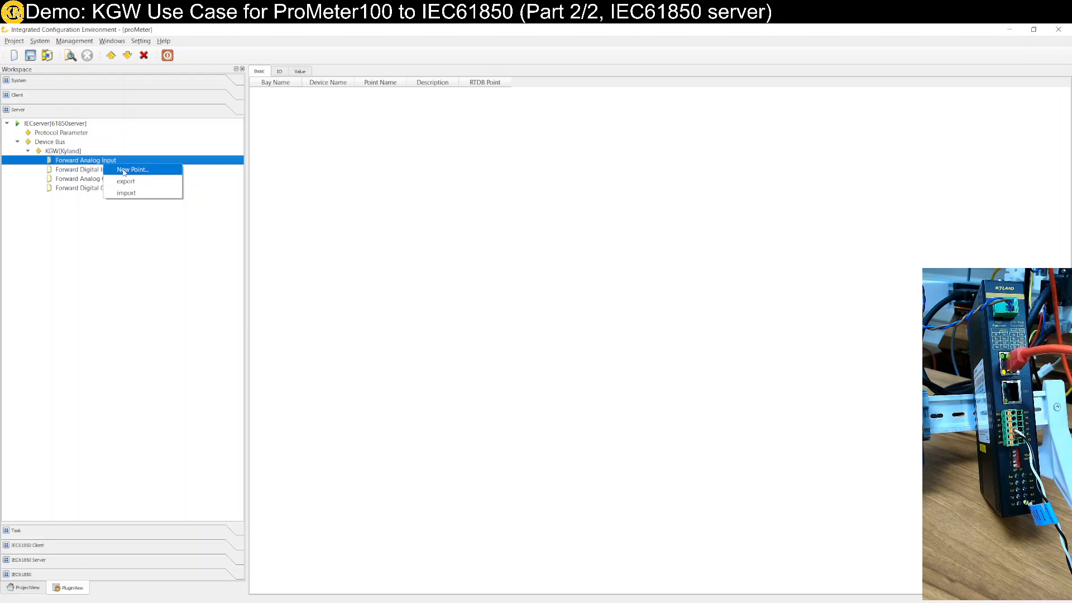
pyautogui.click(124, 171)
pyautogui.moveTo(411, 233); pyautogui.dragTo(186, 222)
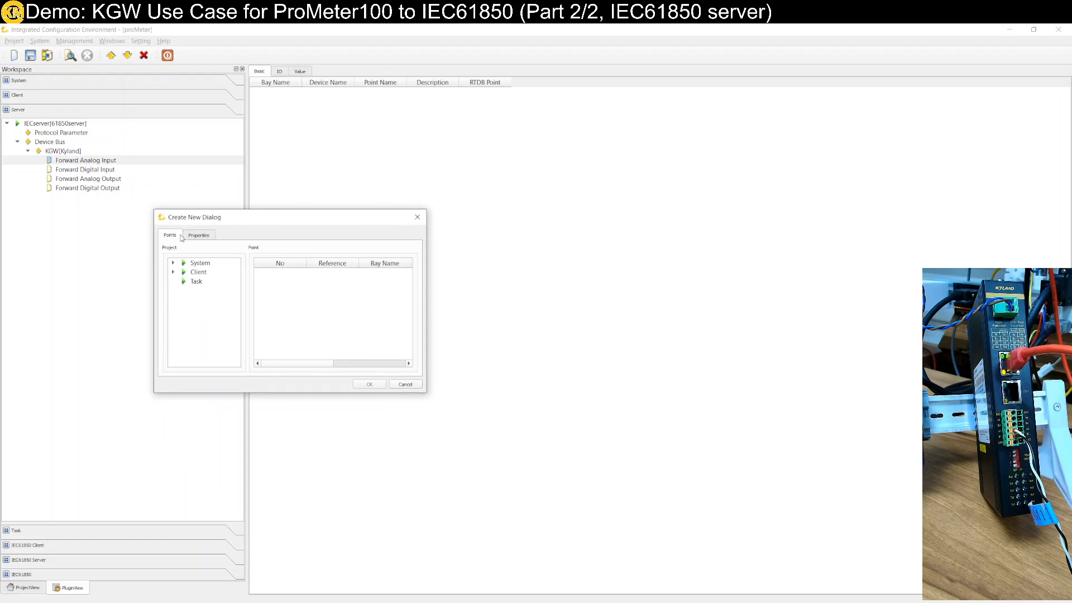
pyautogui.click(173, 272)
pyautogui.click(230, 286)
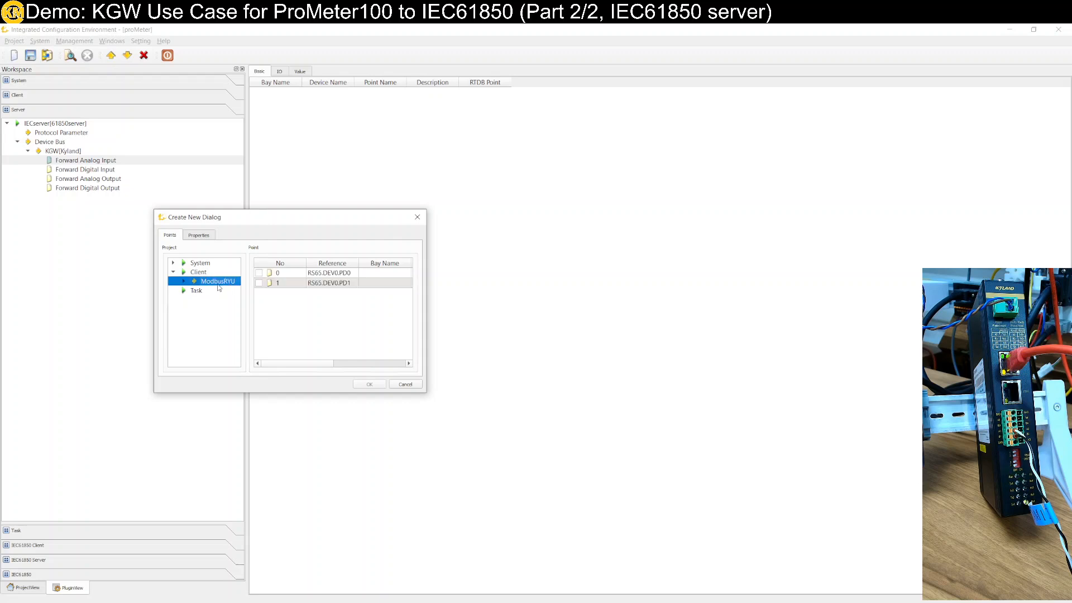
pyautogui.click(184, 282)
pyautogui.click(220, 293)
pyautogui.click(216, 300)
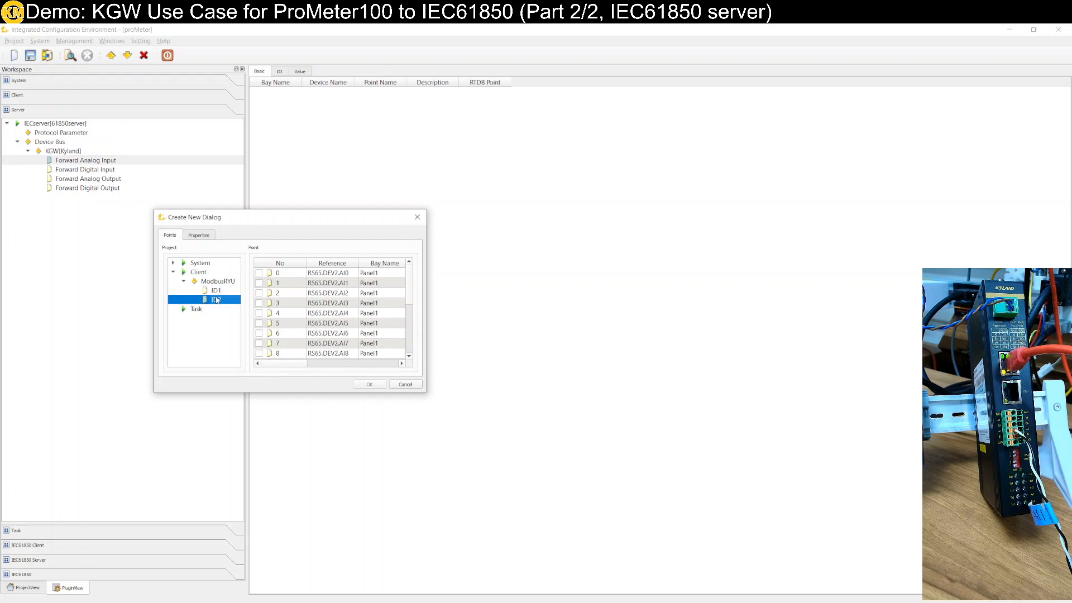
pyautogui.moveTo(426, 396); pyautogui.dragTo(603, 555)
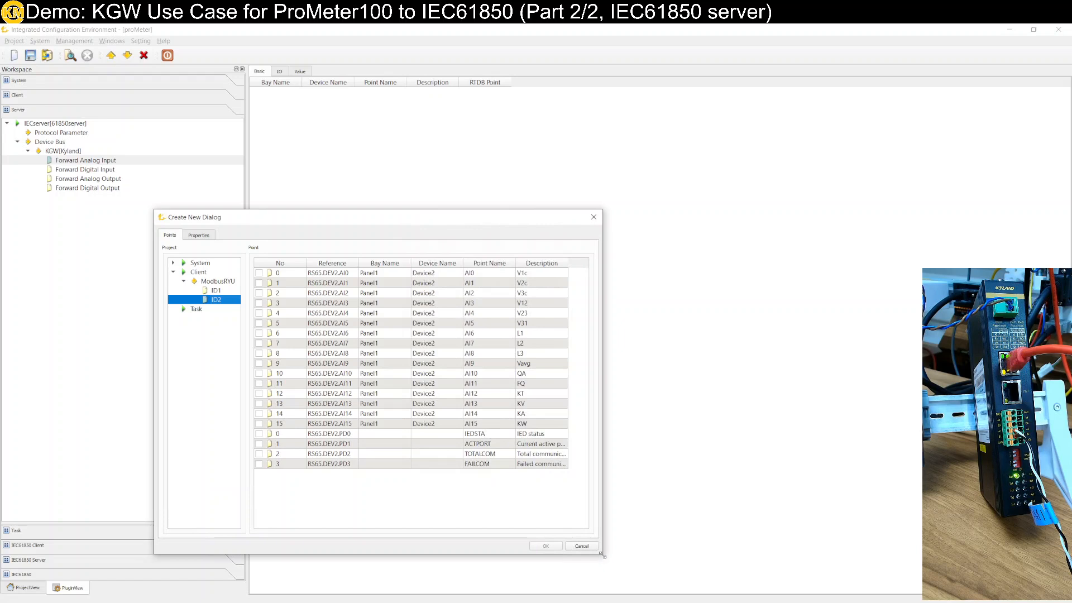
# Select the points AI0 through AI15 of the ModbusRYU device ID1 for forwarding
pyautogui.click(223, 291)
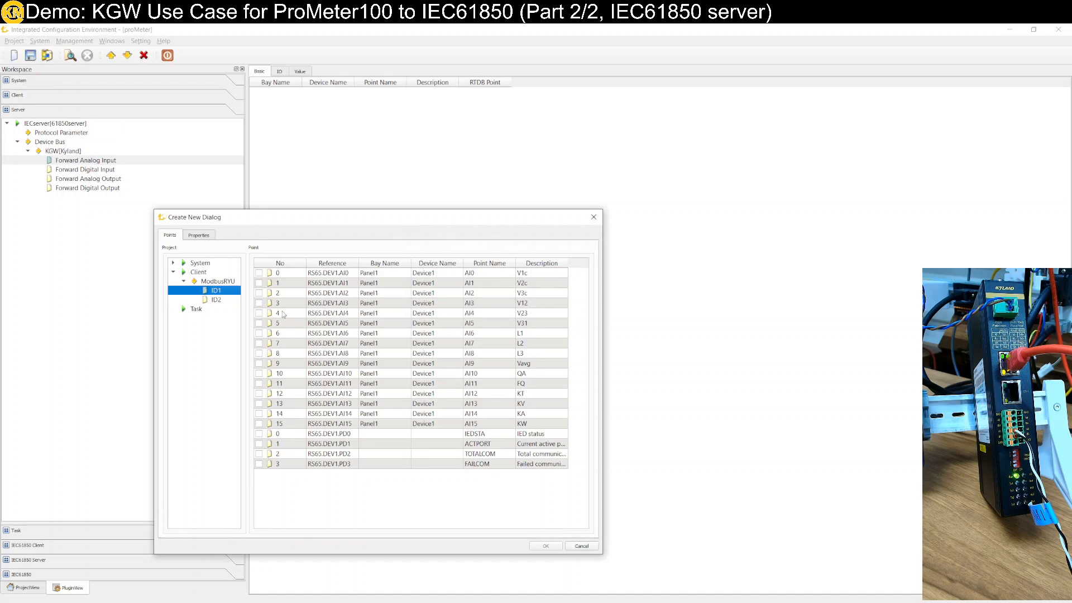
pyautogui.click(259, 273)
pyautogui.click(259, 283)
pyautogui.click(259, 294)
pyautogui.click(259, 303)
pyautogui.click(259, 313)
pyautogui.click(259, 324)
pyautogui.click(259, 333)
pyautogui.click(259, 343)
pyautogui.click(259, 353)
pyautogui.click(259, 364)
pyautogui.click(259, 373)
pyautogui.click(259, 384)
pyautogui.click(259, 394)
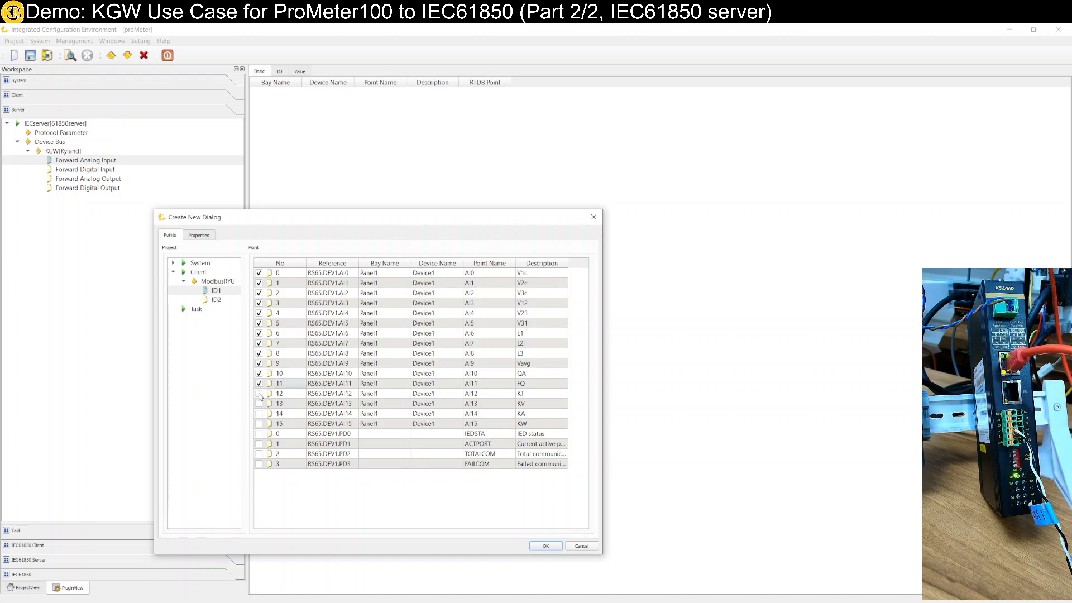
pyautogui.click(259, 404)
pyautogui.click(259, 414)
pyautogui.click(259, 424)
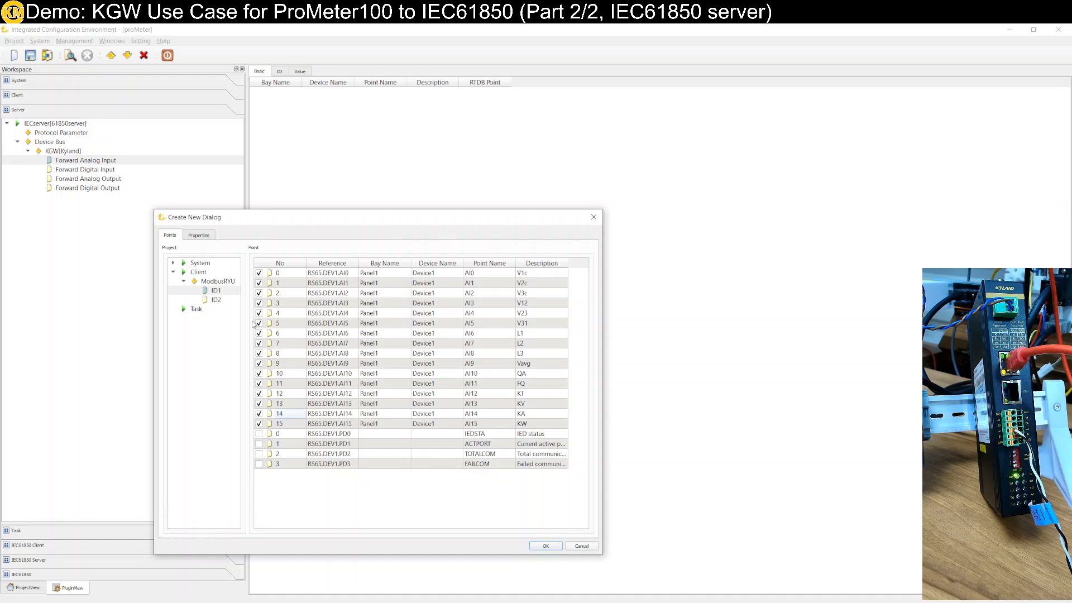
# Select the points AI0 through AI15 of device ID2 as well and create the forward analog input points
pyautogui.click(217, 302)
pyautogui.click(259, 273)
pyautogui.click(259, 283)
pyautogui.click(259, 293)
pyautogui.click(259, 303)
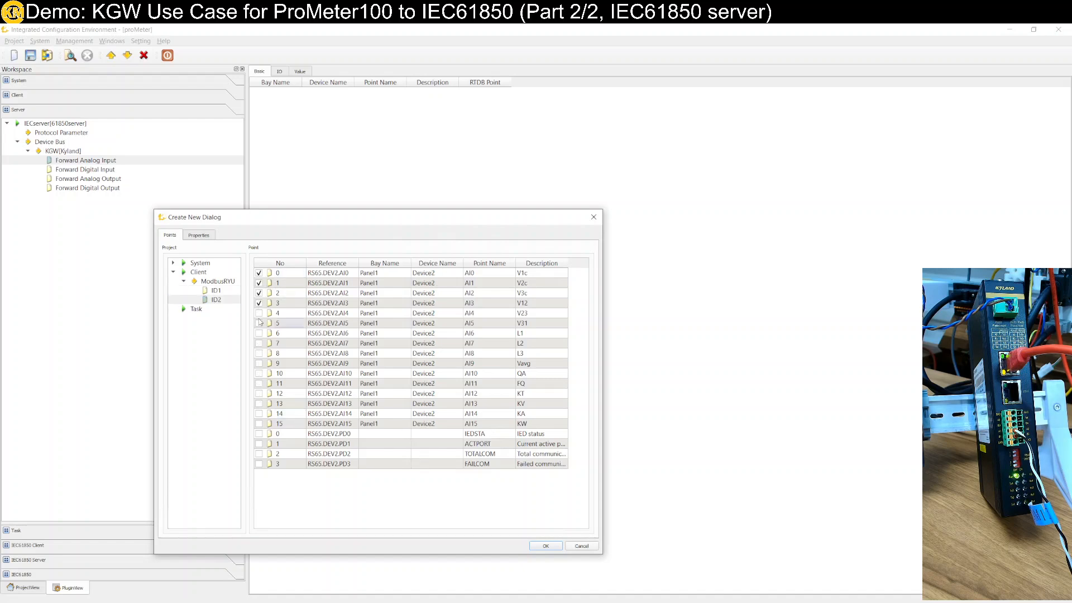
pyautogui.click(259, 313)
pyautogui.click(259, 323)
pyautogui.click(259, 334)
pyautogui.click(259, 343)
pyautogui.click(259, 353)
pyautogui.click(259, 363)
pyautogui.click(259, 373)
pyautogui.click(259, 384)
pyautogui.click(259, 394)
pyautogui.click(259, 414)
pyautogui.click(259, 424)
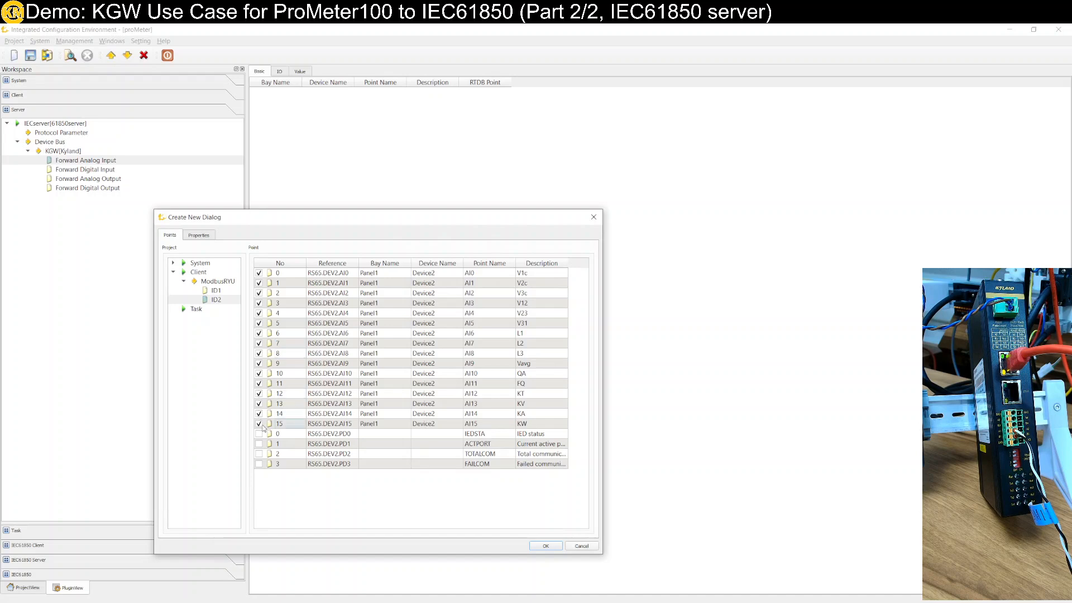
pyautogui.click(545, 546)
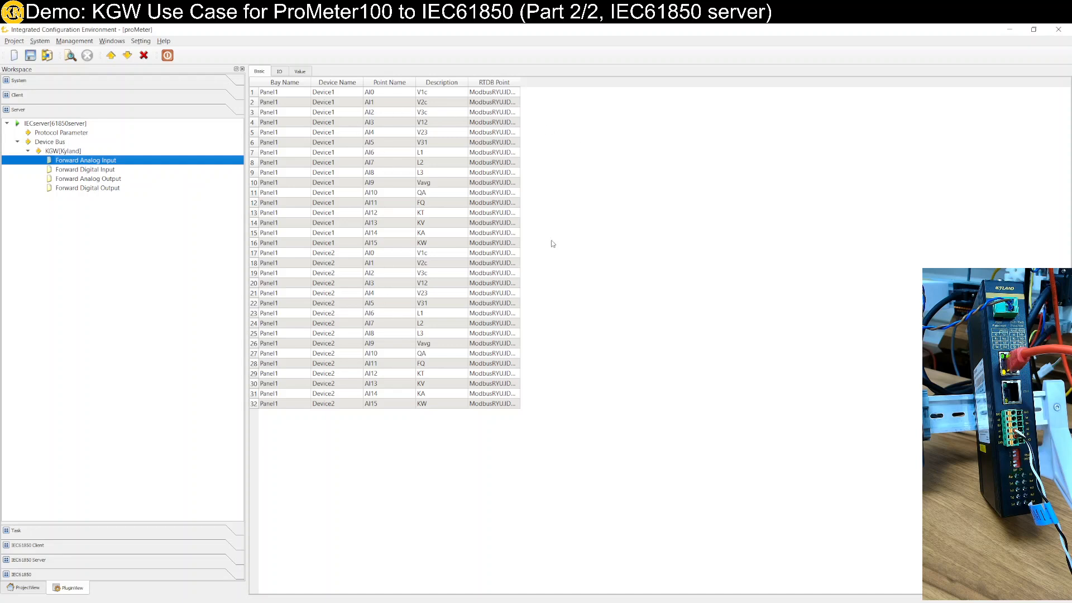
# Widen the RTDB Point column to read the full references, and examine the points' Logical Device and Logical Node assignments
pyautogui.click(518, 81)
pyautogui.moveTo(520, 82); pyautogui.dragTo(595, 87)
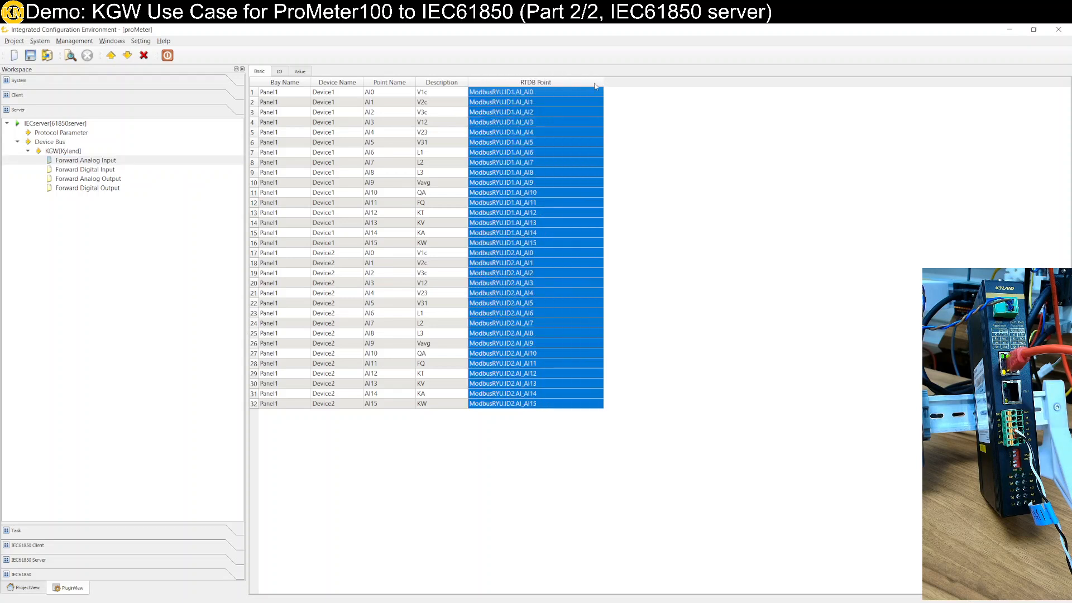
pyautogui.click(280, 72)
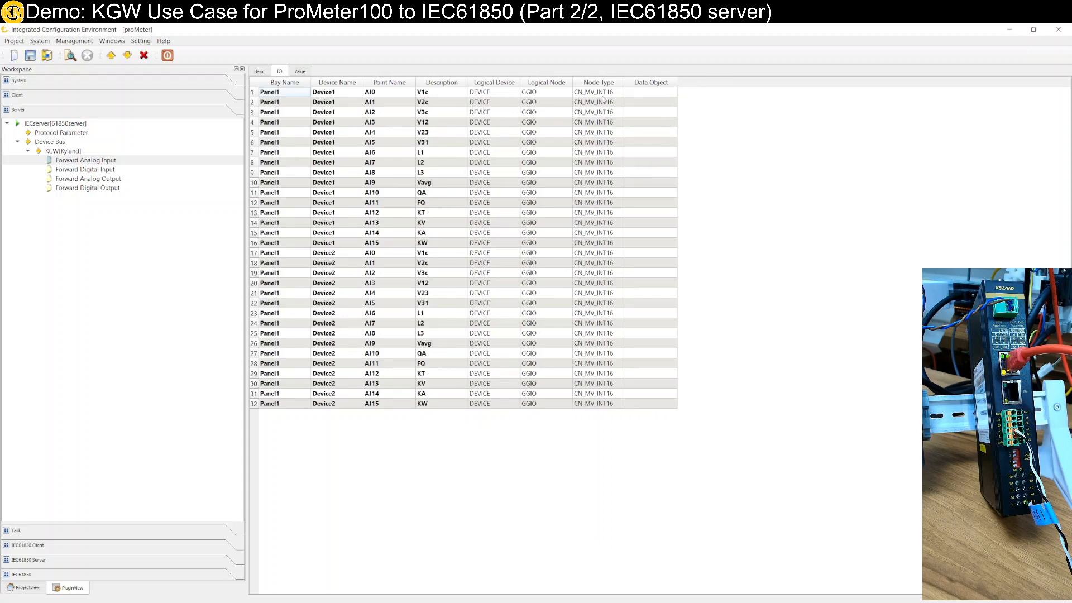
pyautogui.moveTo(501, 93); pyautogui.dragTo(511, 403)
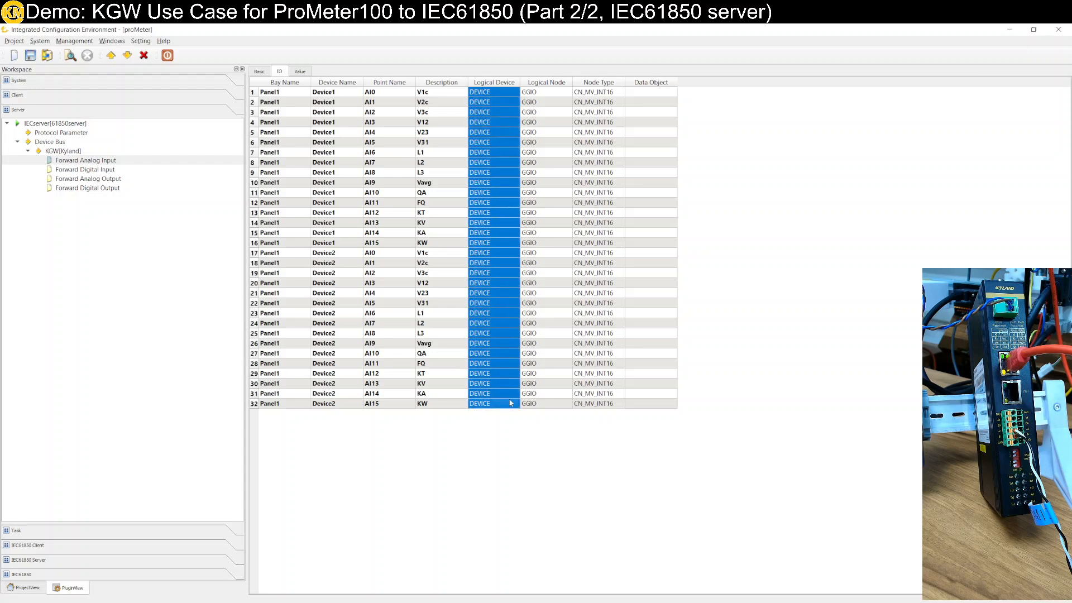
pyautogui.click(544, 83)
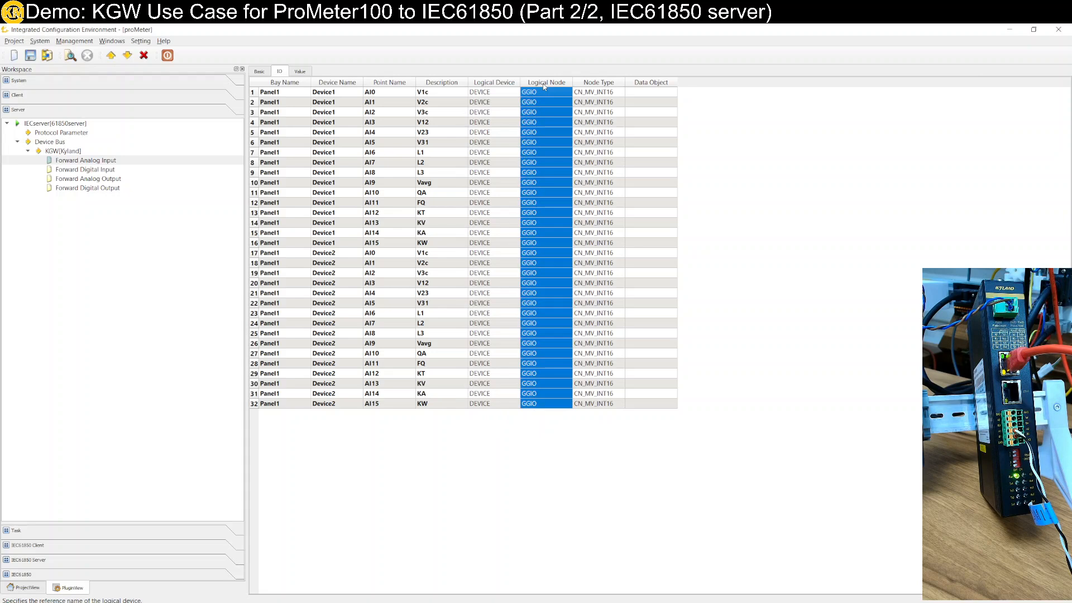
# Batch-modify the Node Type of all 32 forward analog input points to CN_MV_F32
pyautogui.click(607, 93)
pyautogui.click(608, 406)
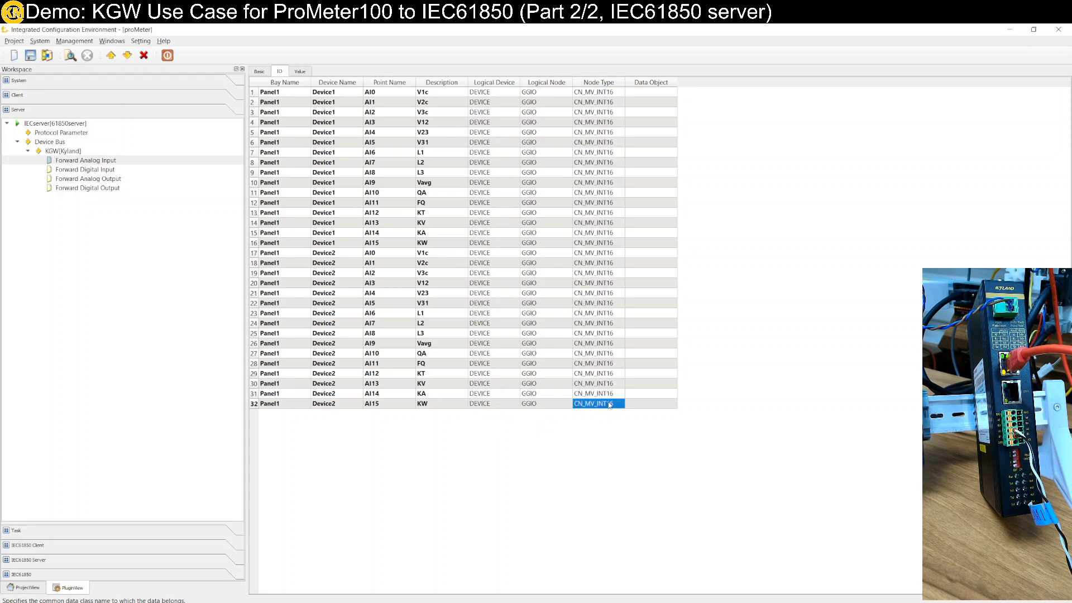
pyautogui.click(606, 92)
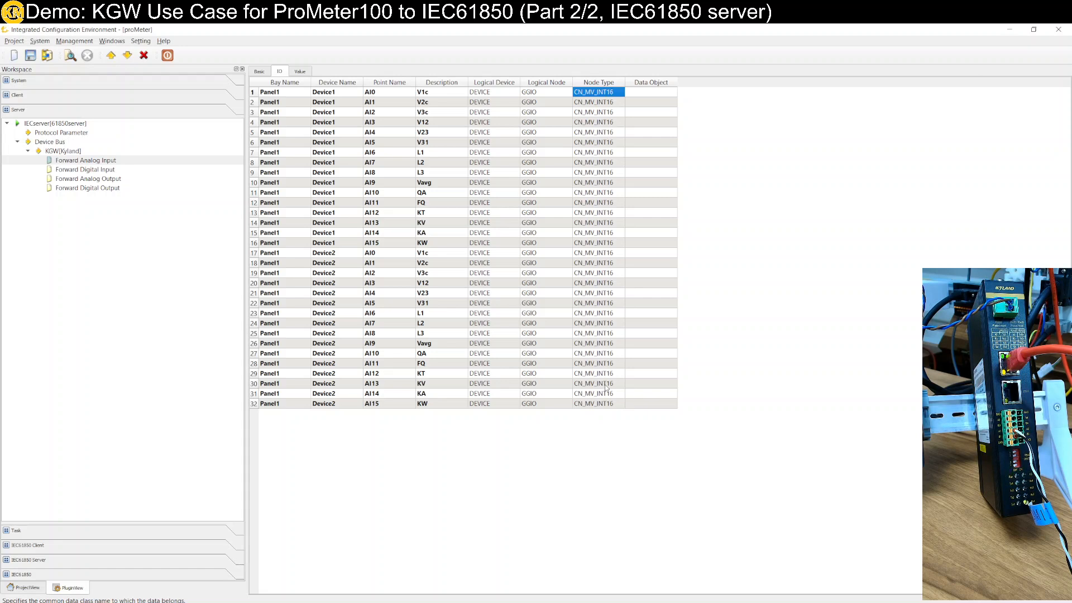
pyautogui.click(608, 405)
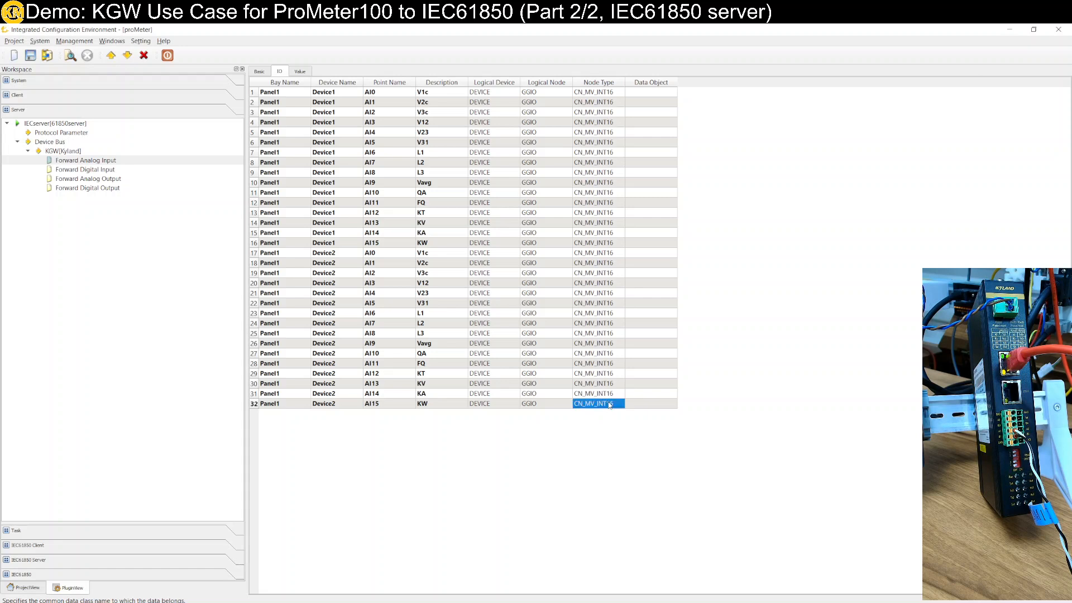
pyautogui.click(601, 94)
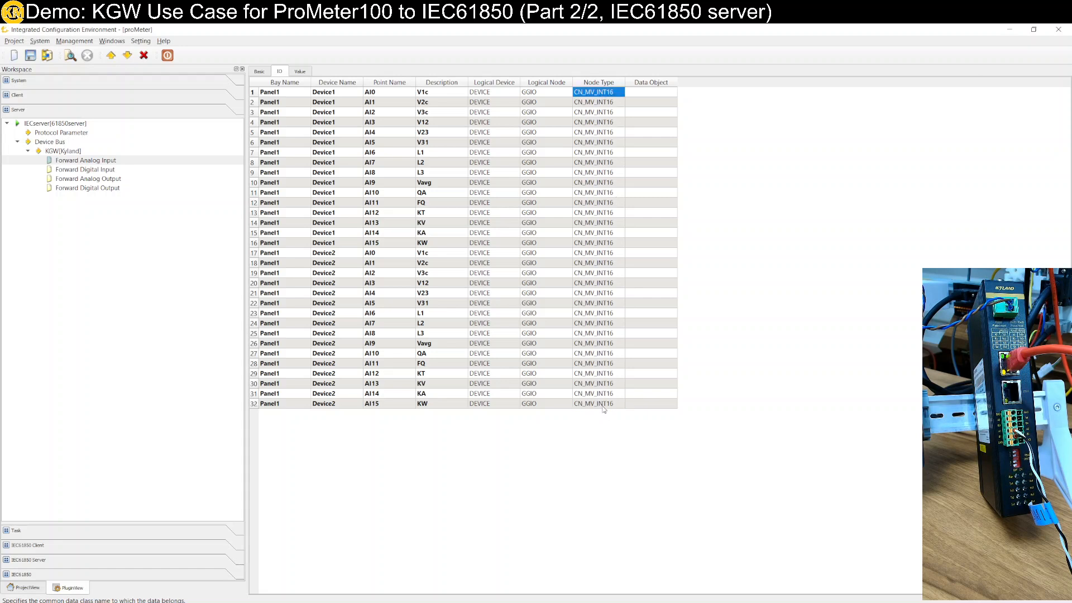
pyautogui.keyDown('shift'); pyautogui.click(603, 405); pyautogui.keyUp('shift')
pyautogui.rightClick(603, 405)
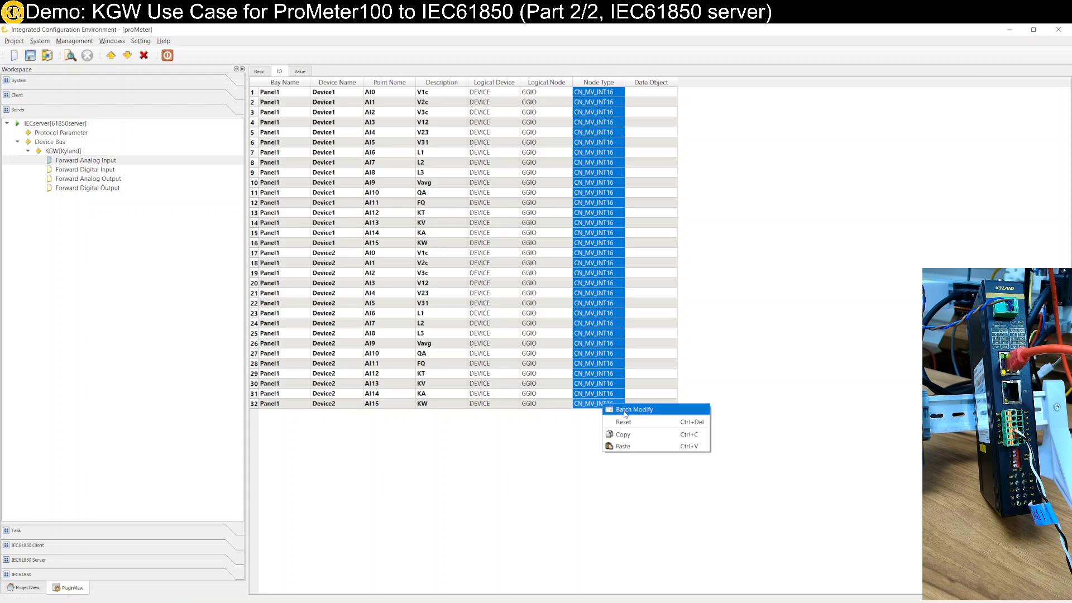
pyautogui.click(625, 411)
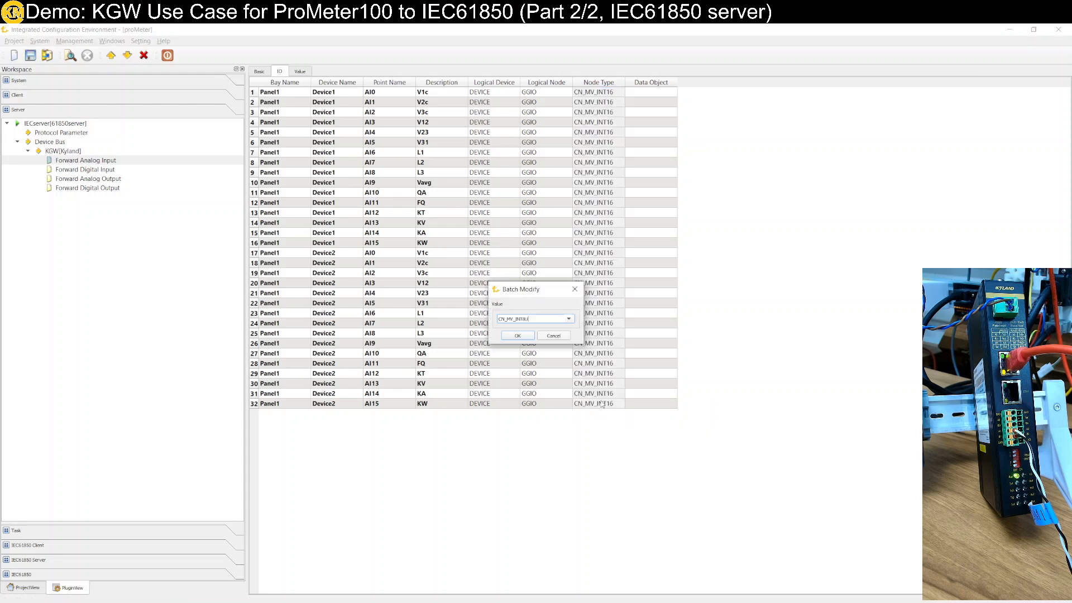
pyautogui.click(570, 320)
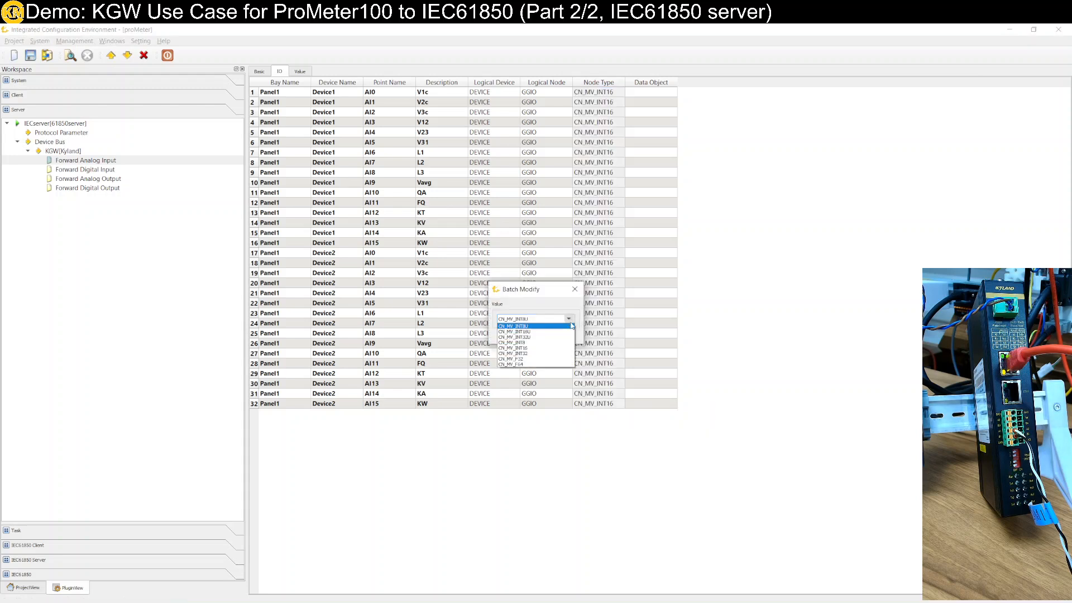
pyautogui.click(557, 361)
pyautogui.click(519, 337)
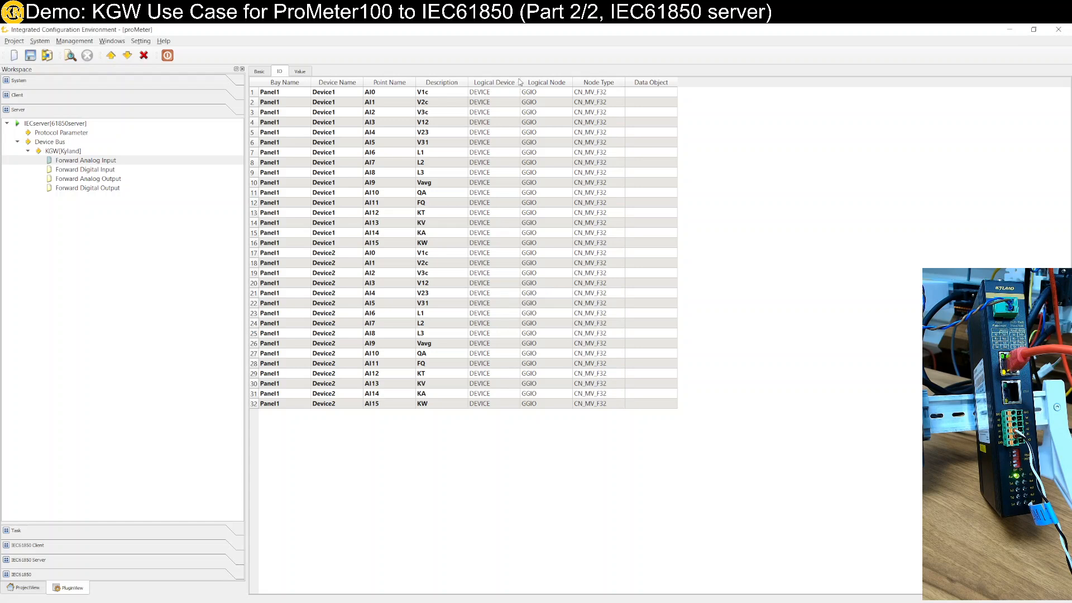
# Batch-modify the Logical Device of the Device1 points AI0 through AI15 to Device1
pyautogui.moveTo(511, 93); pyautogui.dragTo(500, 233)
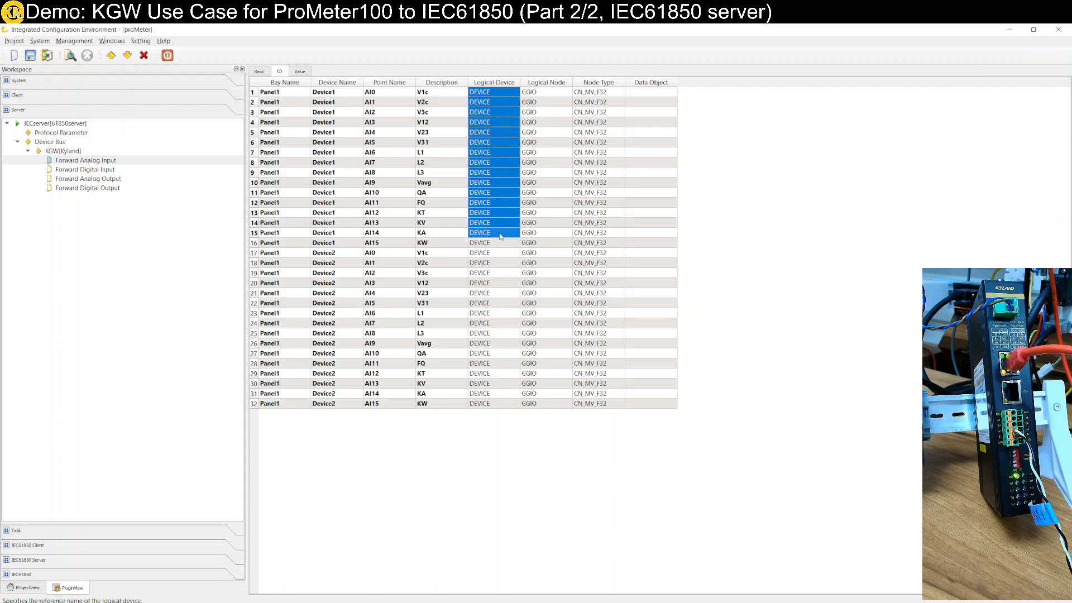
pyautogui.click(501, 246)
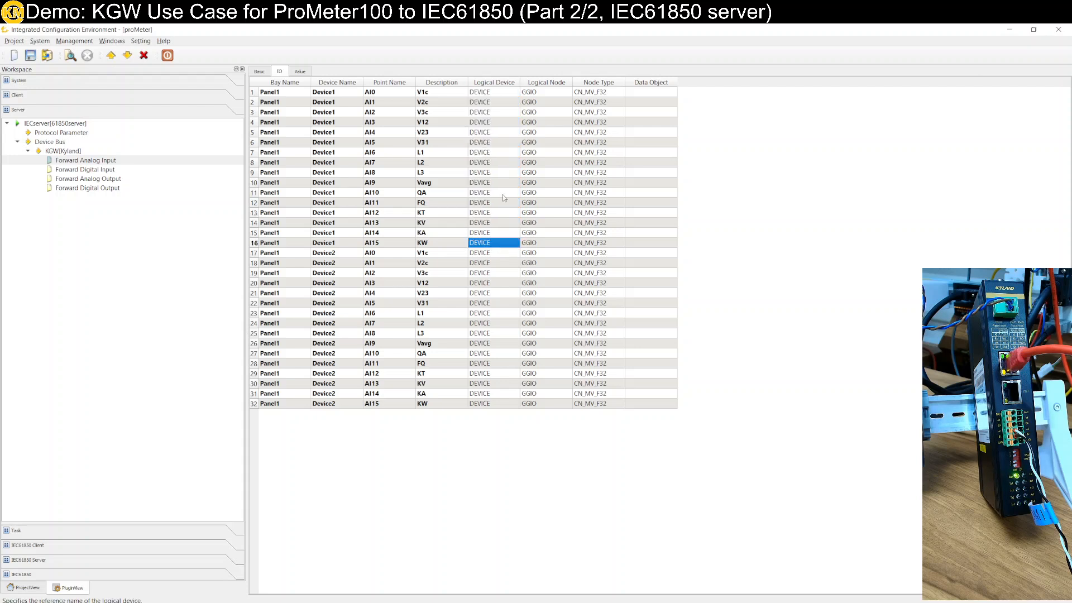
pyautogui.click(493, 94)
pyautogui.moveTo(492, 104); pyautogui.dragTo(498, 246)
pyautogui.rightClick(499, 245)
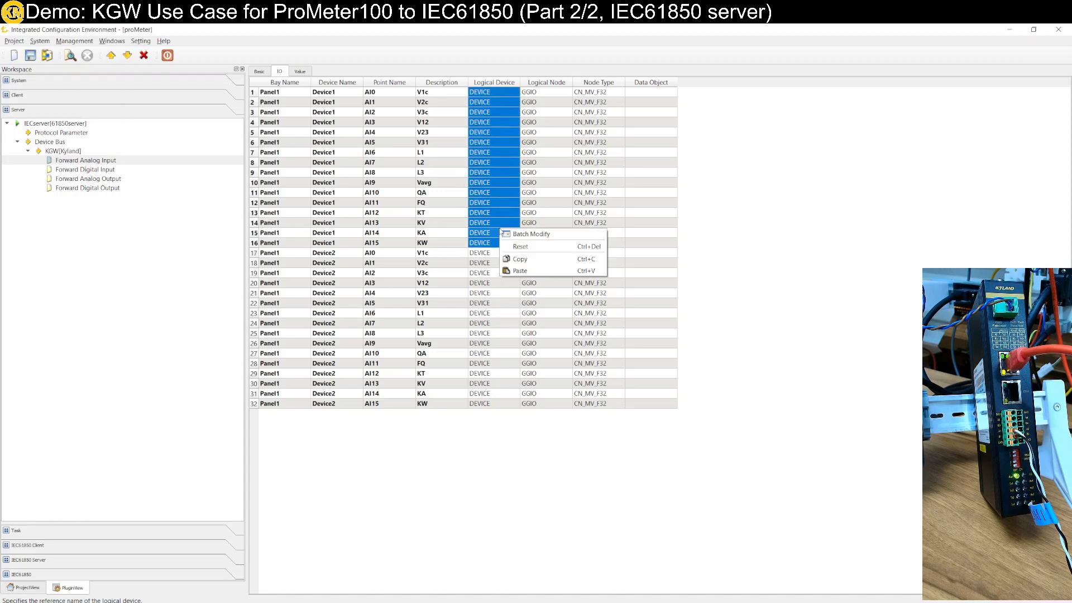
pyautogui.click(514, 232)
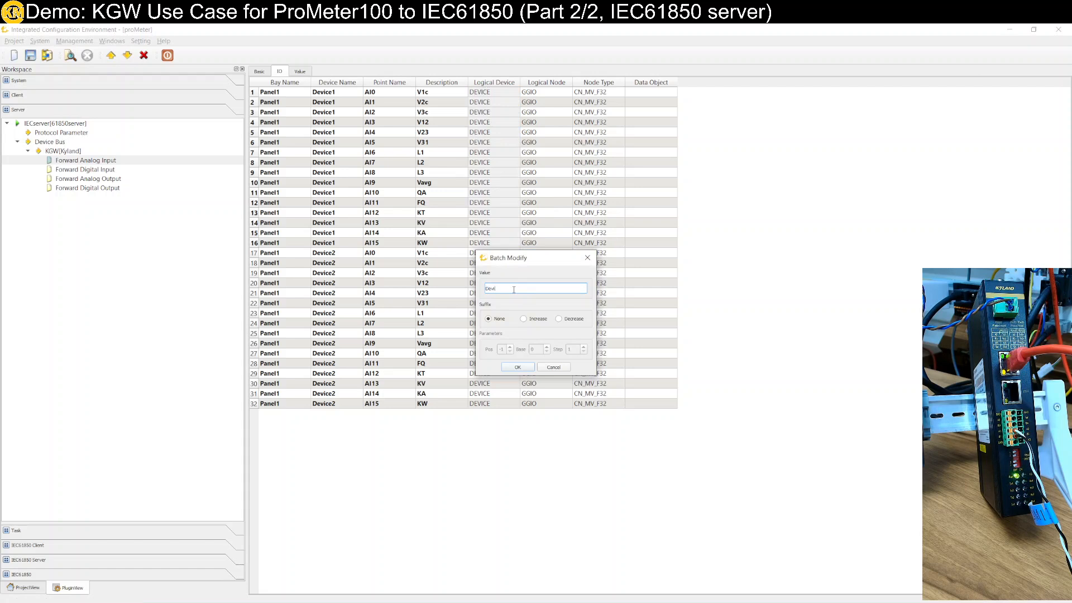
pyautogui.press('BackSpace')
pyautogui.press('BackSpace')
pyautogui.click(518, 368)
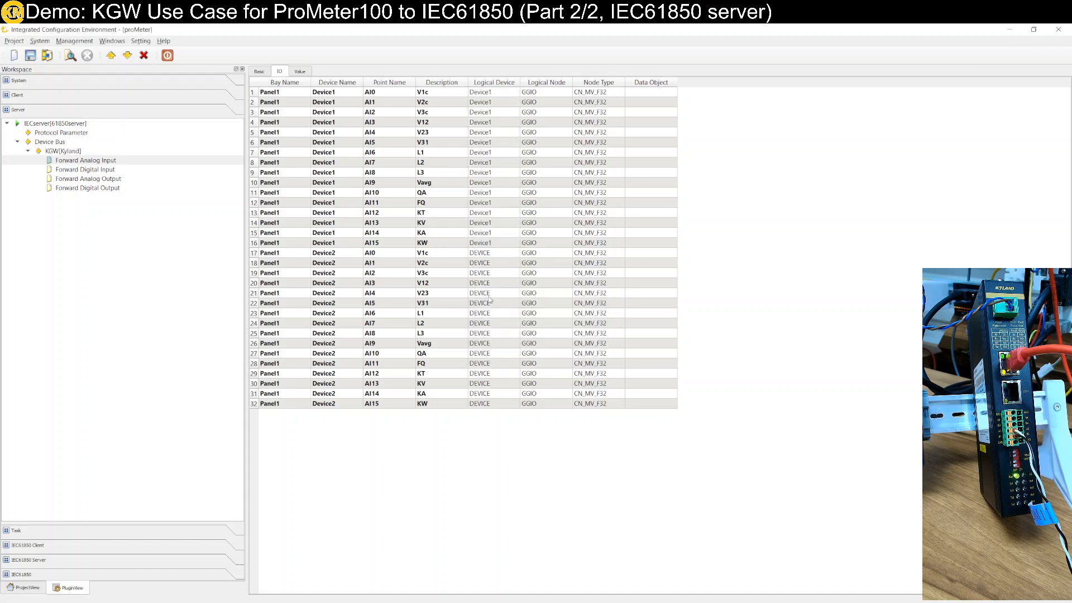
# Batch-modify the Logical Device of the Device2 points AI0 through AI15 to Device2
pyautogui.moveTo(500, 253); pyautogui.dragTo(500, 404)
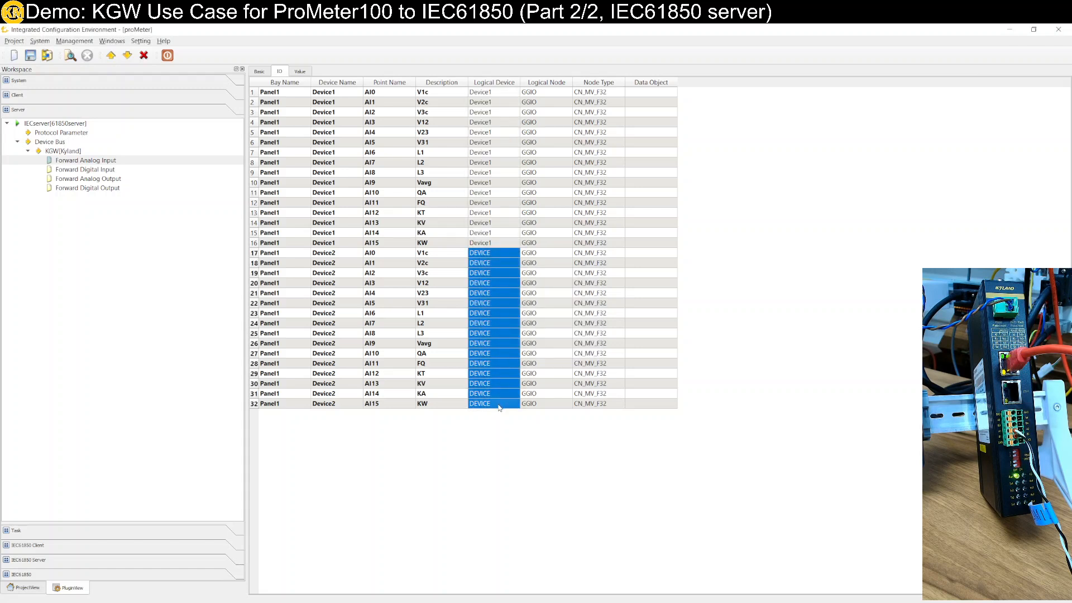
pyautogui.rightClick(501, 379)
pyautogui.click(530, 386)
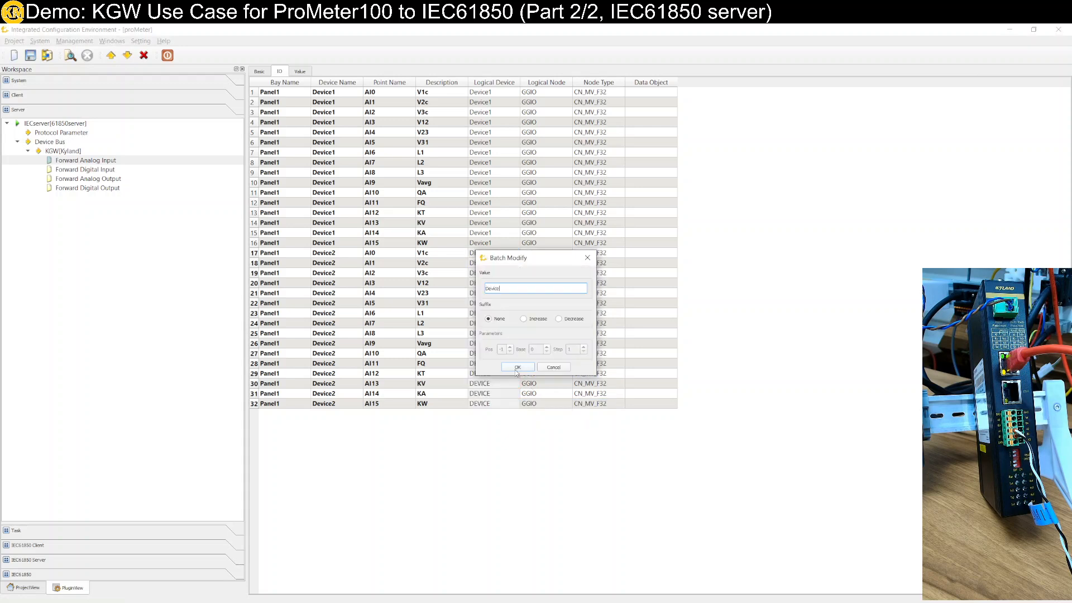
pyautogui.write('Device2')
pyautogui.click(516, 368)
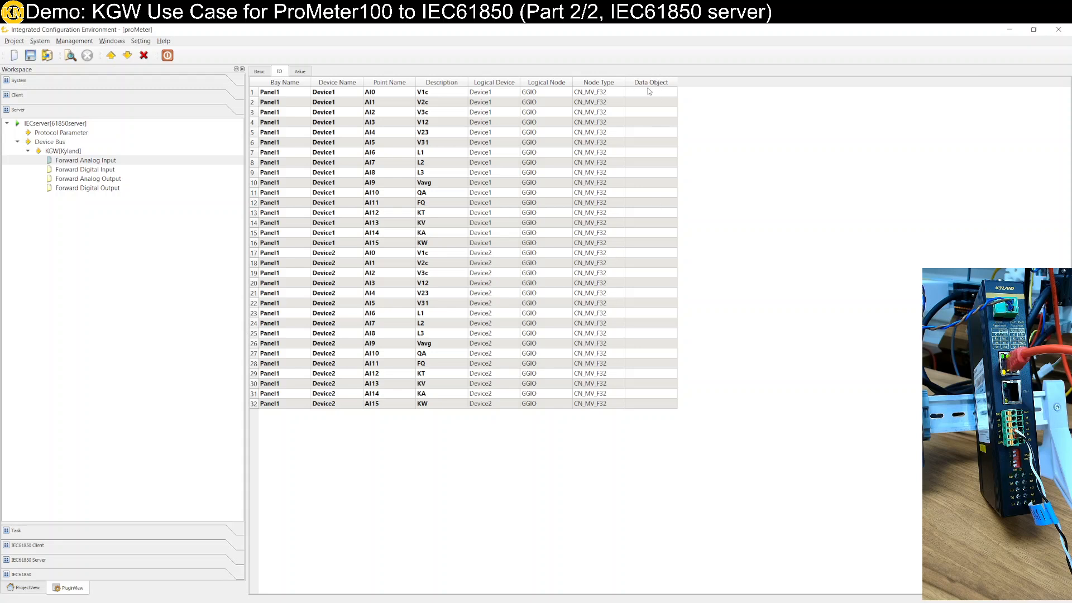
# Copy the Device1 descriptions V1c through KW into the Data Object cells of both devices' points and save the project
pyautogui.moveTo(433, 92); pyautogui.dragTo(443, 249)
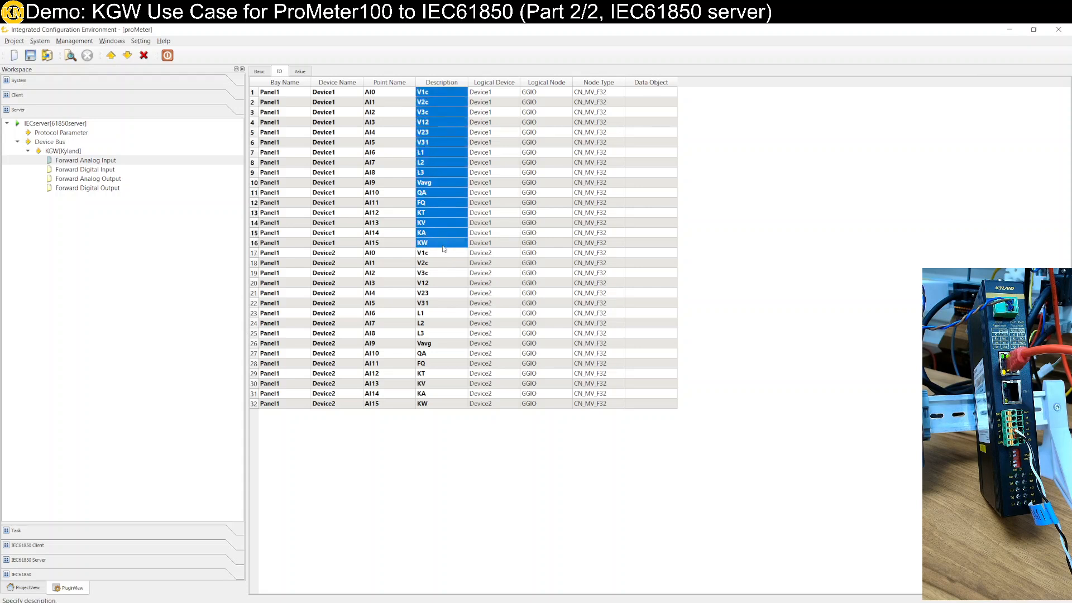
pyautogui.hotkey('ctrl', 'c')
pyautogui.click(652, 93)
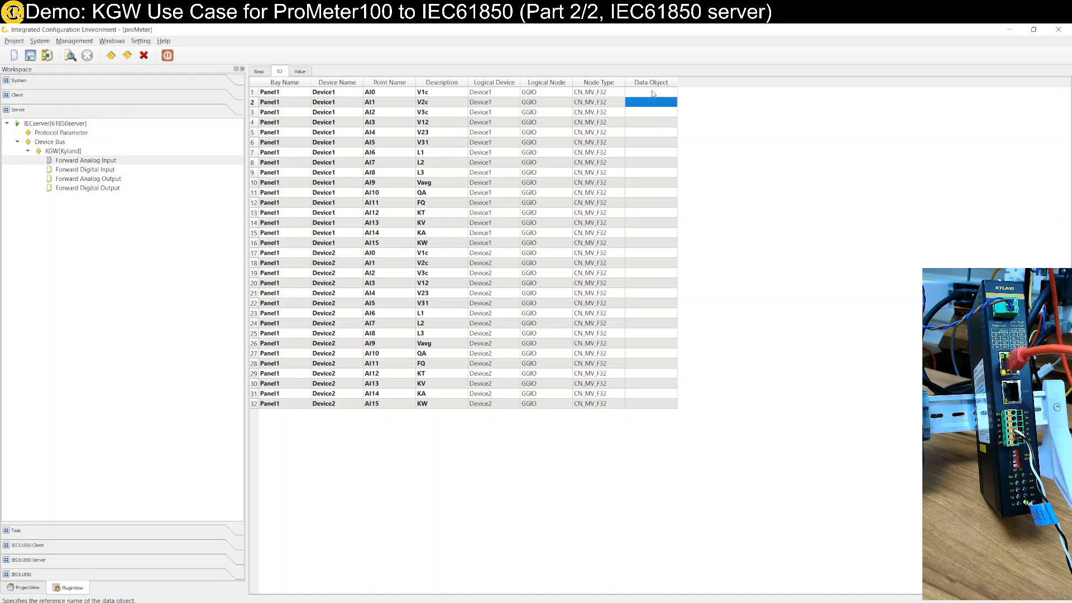
pyautogui.hotkey('ctrl', 'v')
pyautogui.click(647, 253)
pyautogui.hotkey('ctrl', 'v')
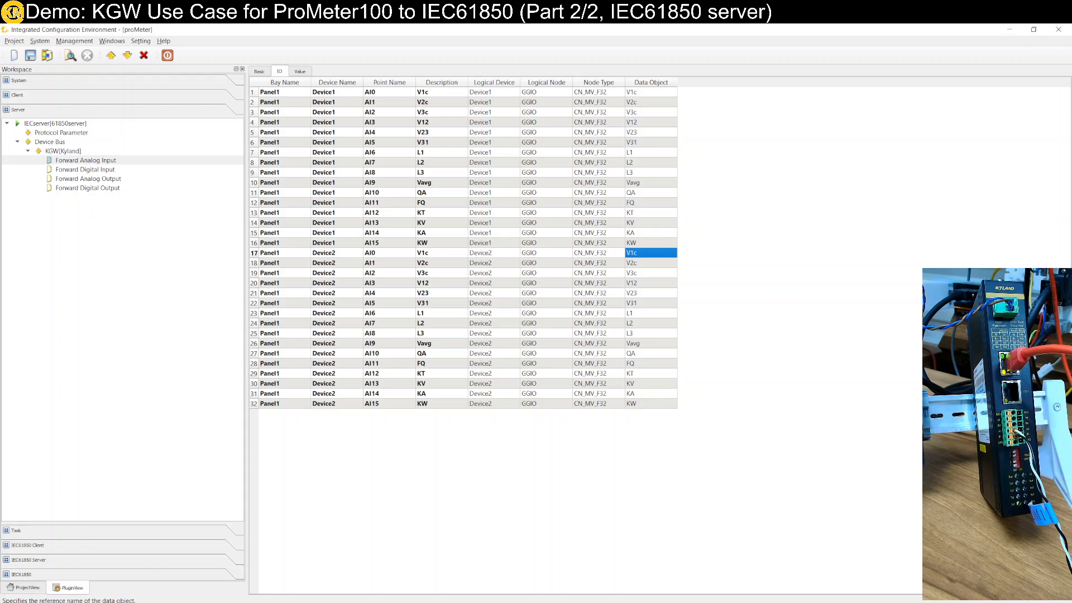
pyautogui.click(31, 56)
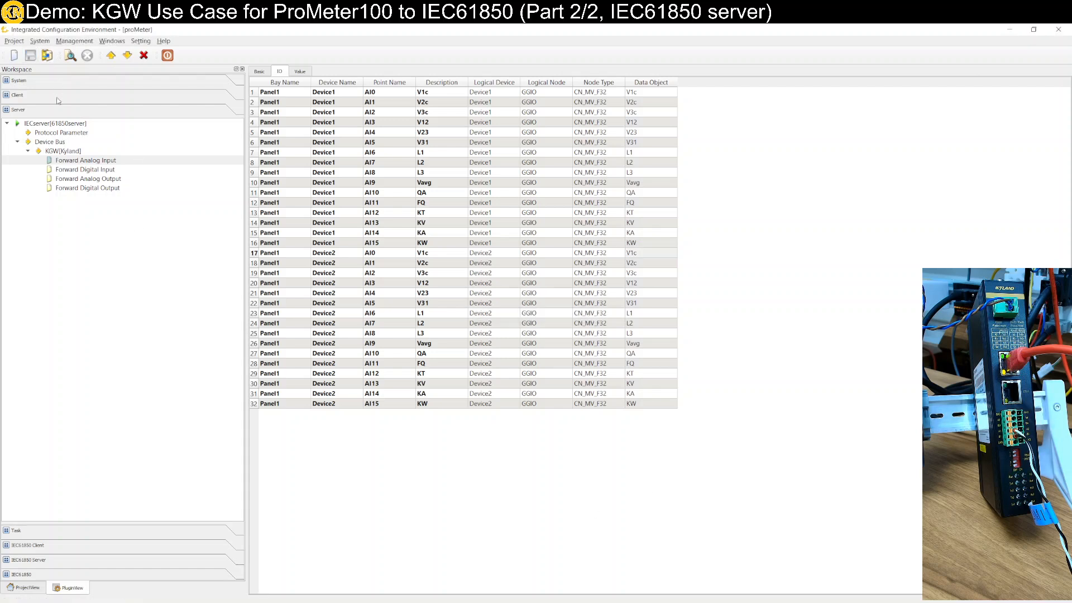
# Create the ICD file of the IECserver and save it as IEDproM.icd in the Documents folder
pyautogui.click(63, 124)
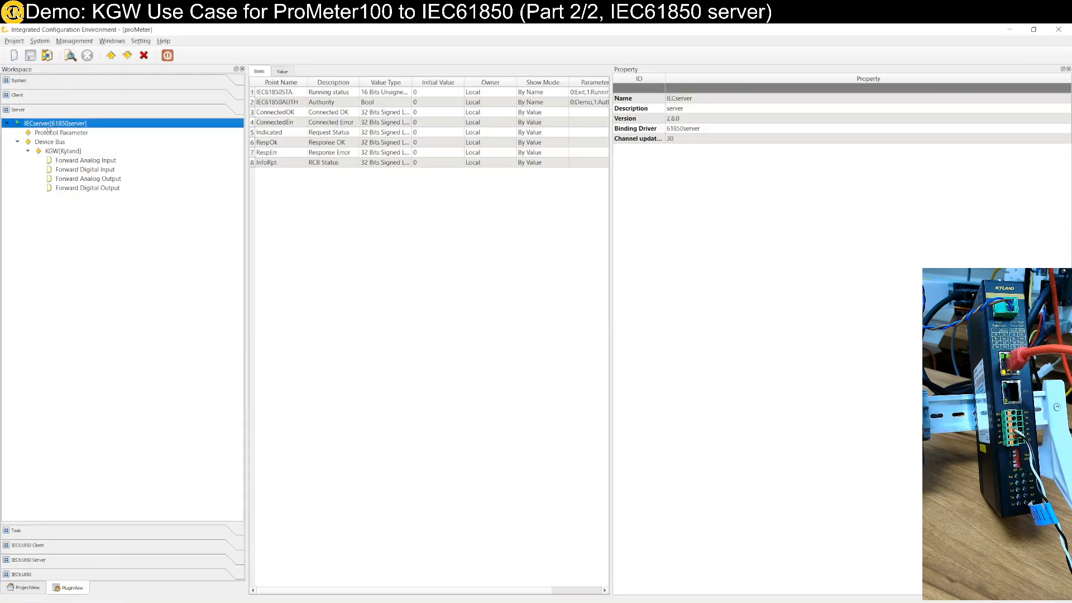
pyautogui.rightClick(69, 126)
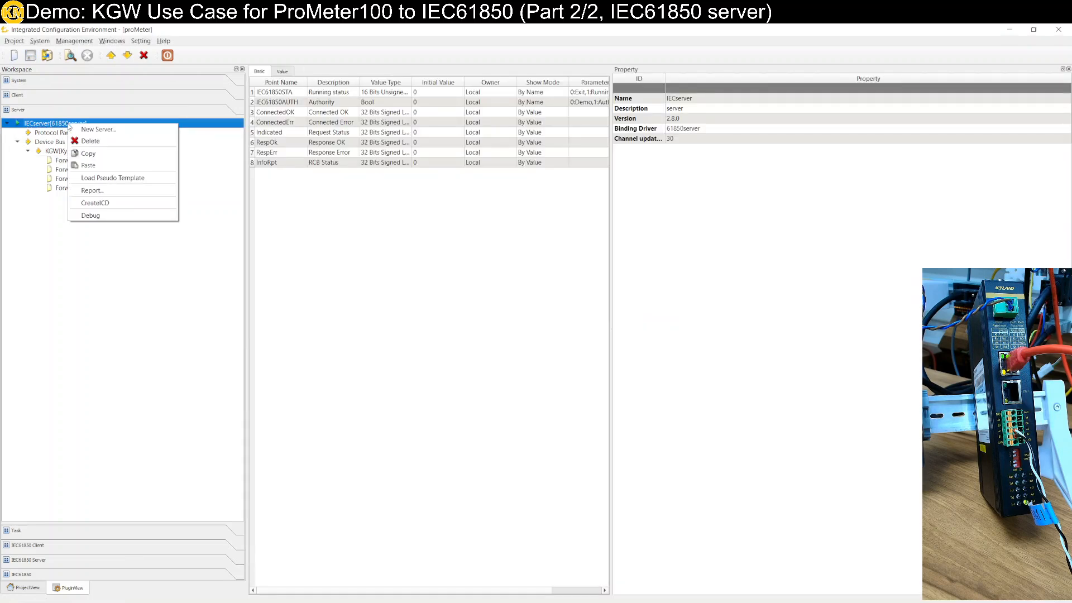
pyautogui.click(94, 204)
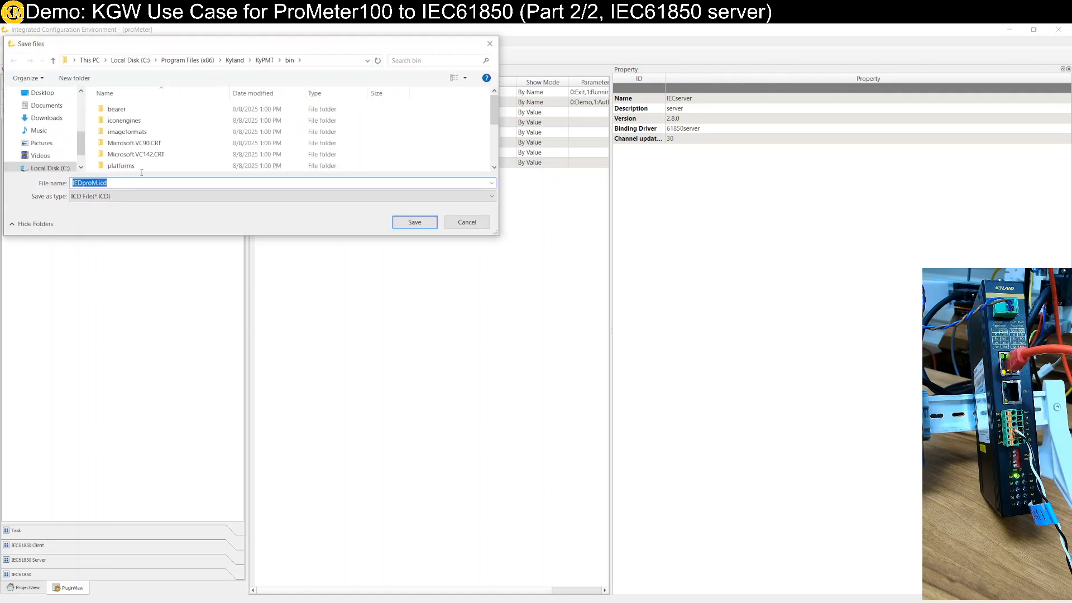
pyautogui.moveTo(178, 47); pyautogui.dragTo(246, 233)
pyautogui.click(228, 371)
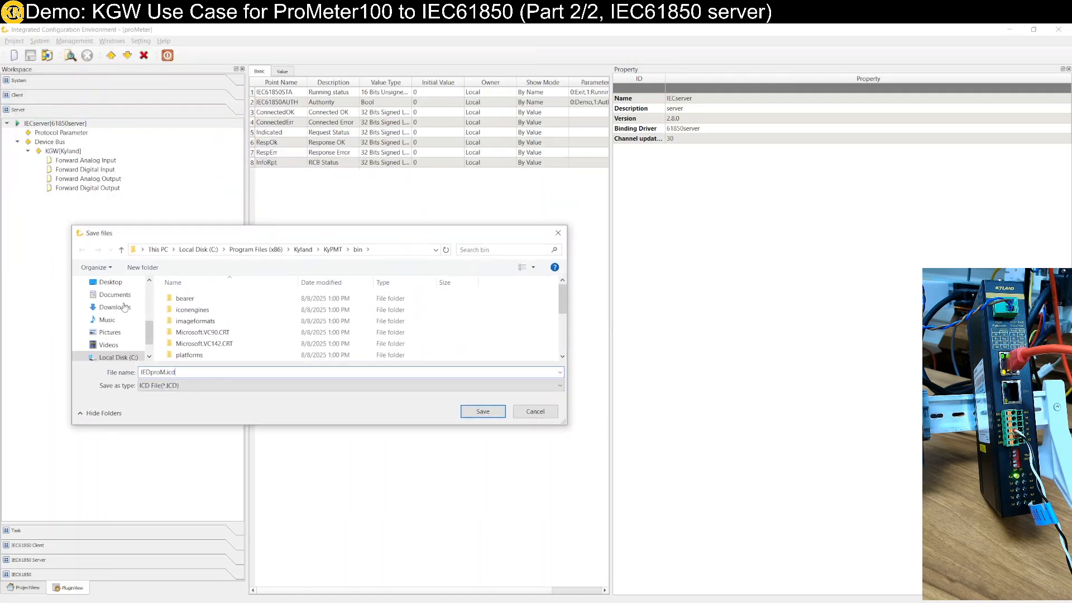
pyautogui.click(111, 296)
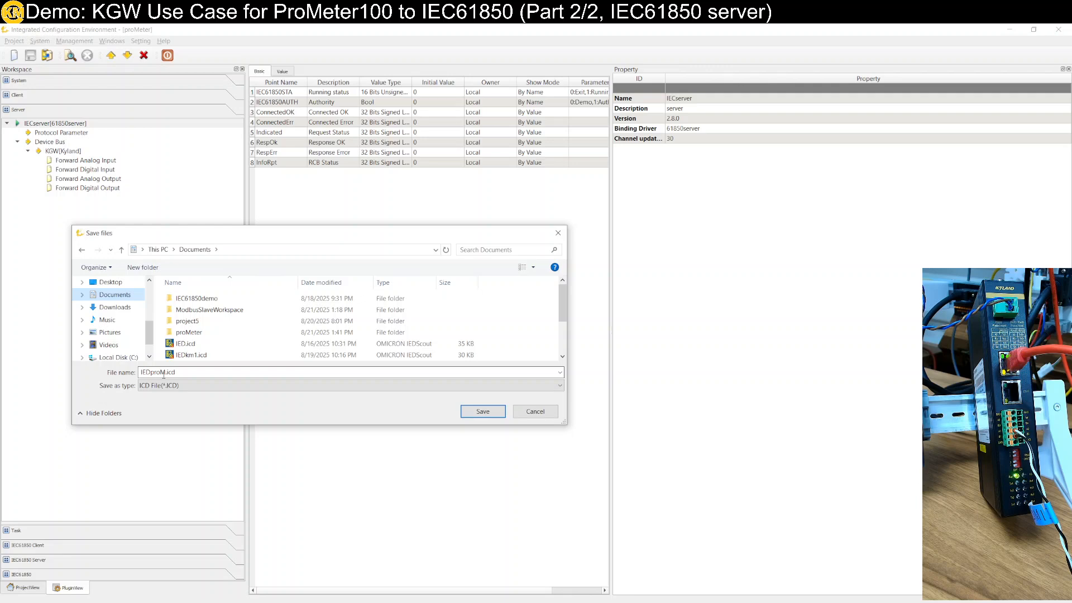
pyautogui.click(491, 416)
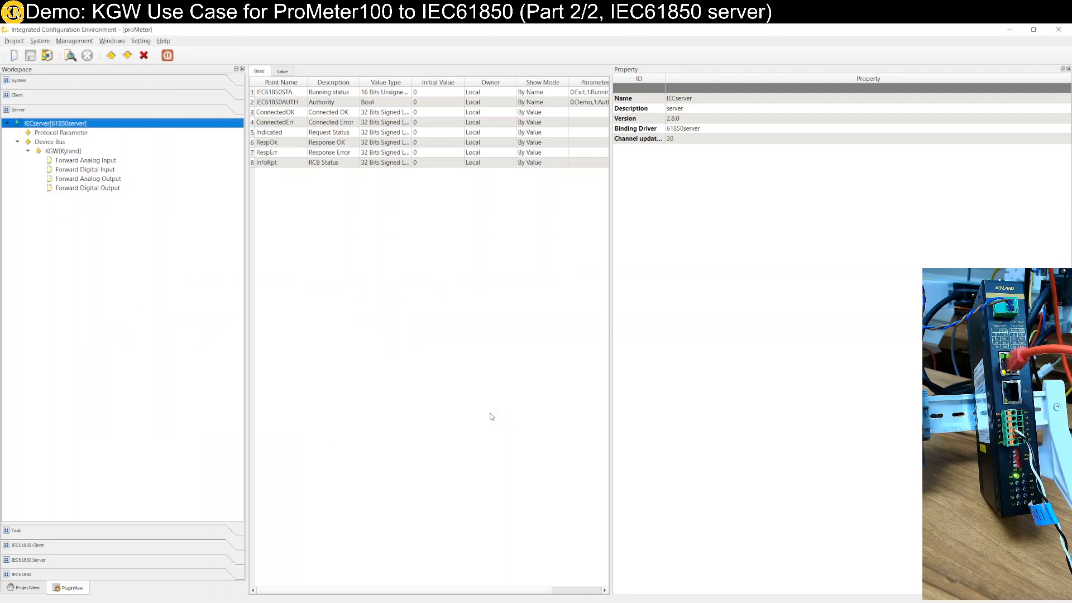
# Download the proMeter project as the active project to the gateway at 192.168.0.249, removing its existing proMeter directory
pyautogui.click(127, 55)
pyautogui.click(466, 277)
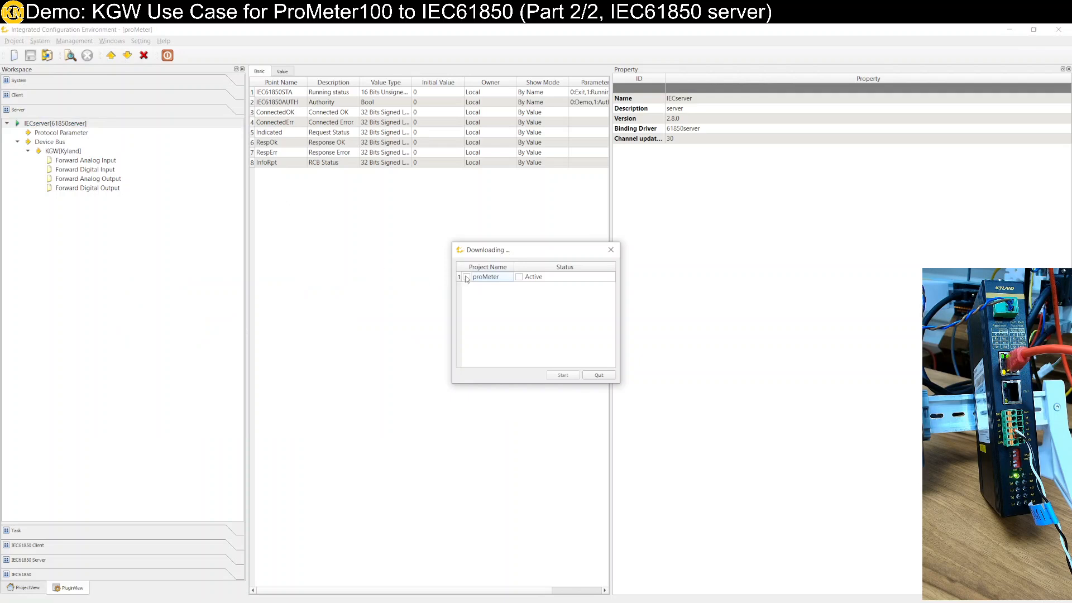
pyautogui.click(575, 377)
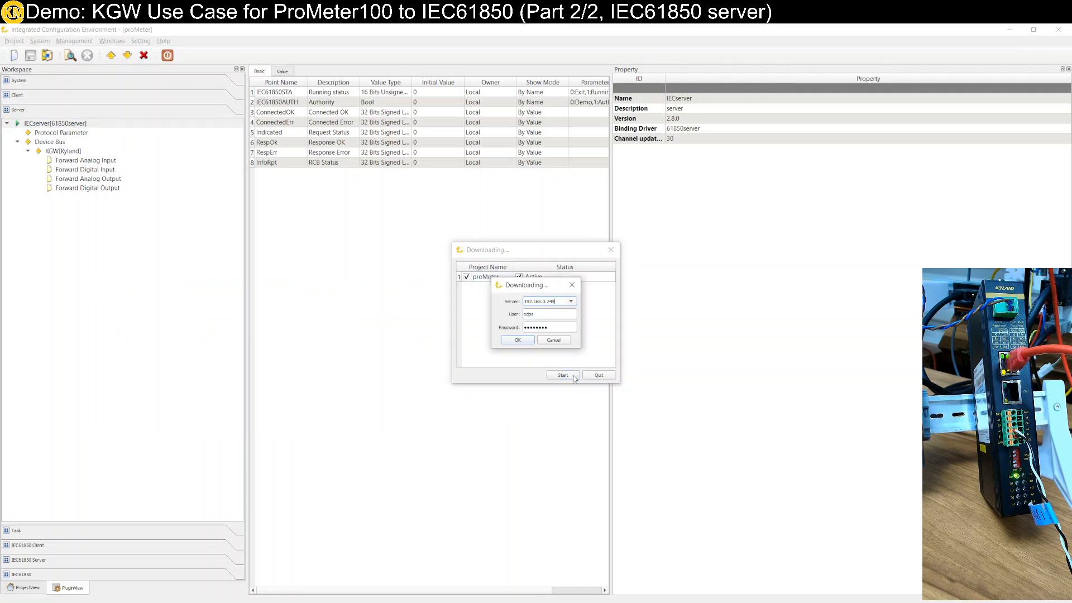
pyautogui.click(518, 340)
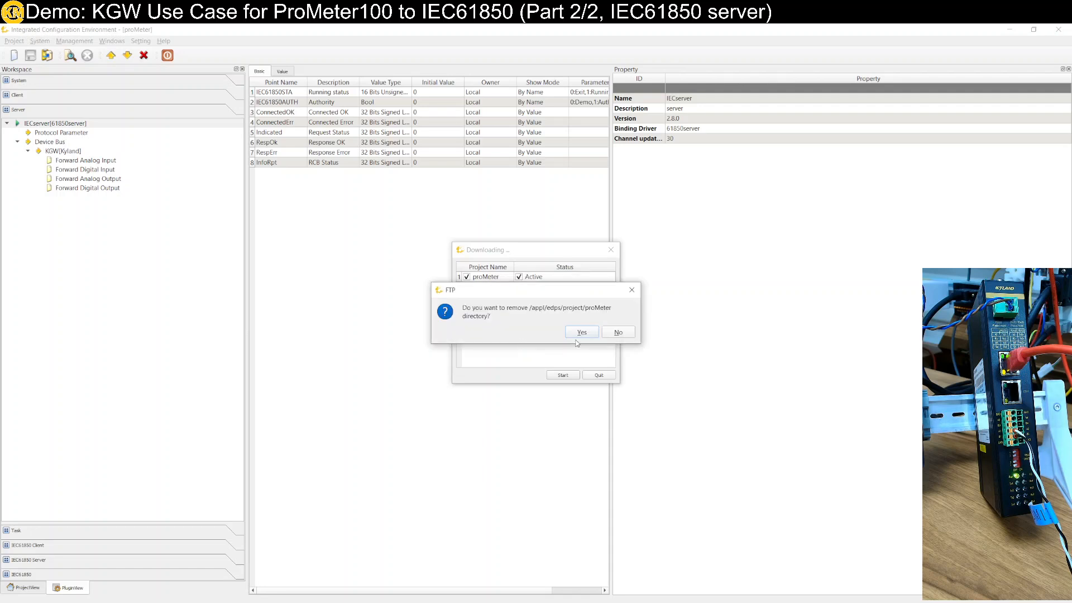
pyautogui.click(581, 333)
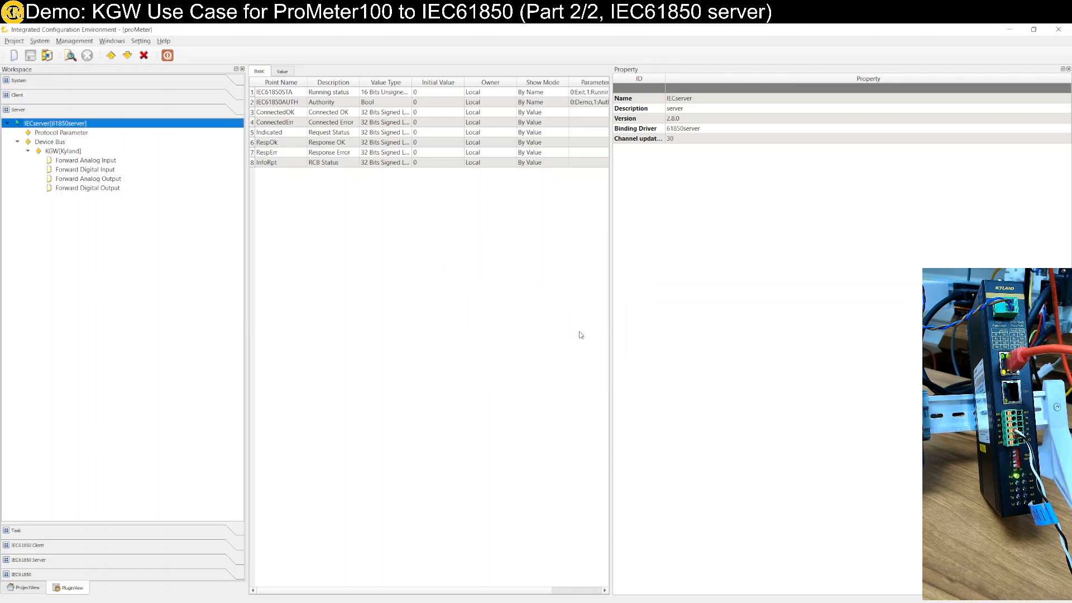
# Switch to the Gateway Management System page in Microsoft Edge and start the proMeter project from the Protocol Project List
pyautogui.moveTo(363, 30); pyautogui.dragTo(676, 145)
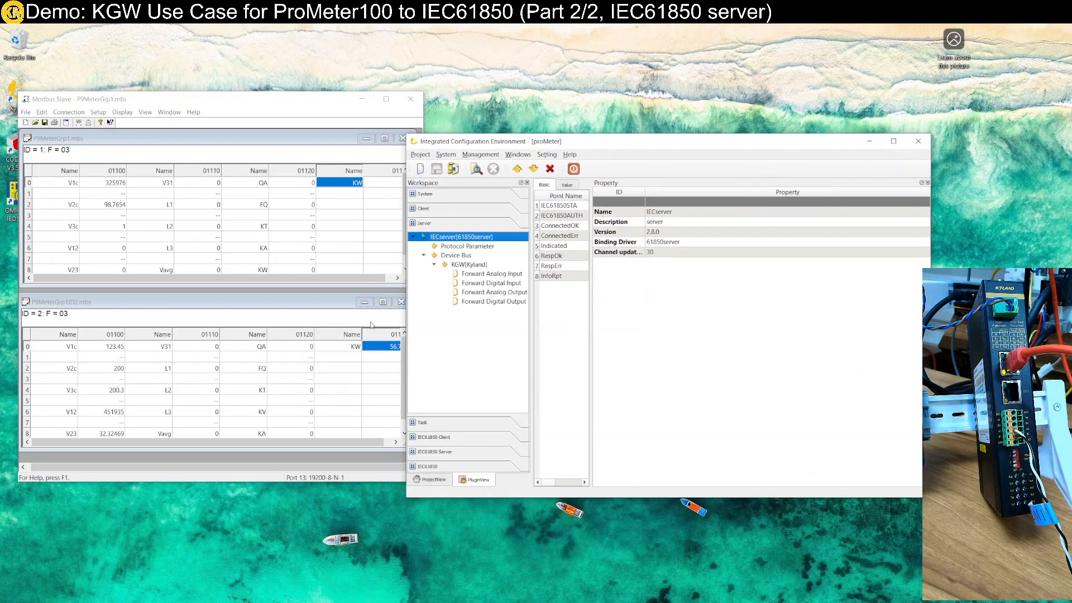
pyautogui.hotkey('alt', 'Tab')
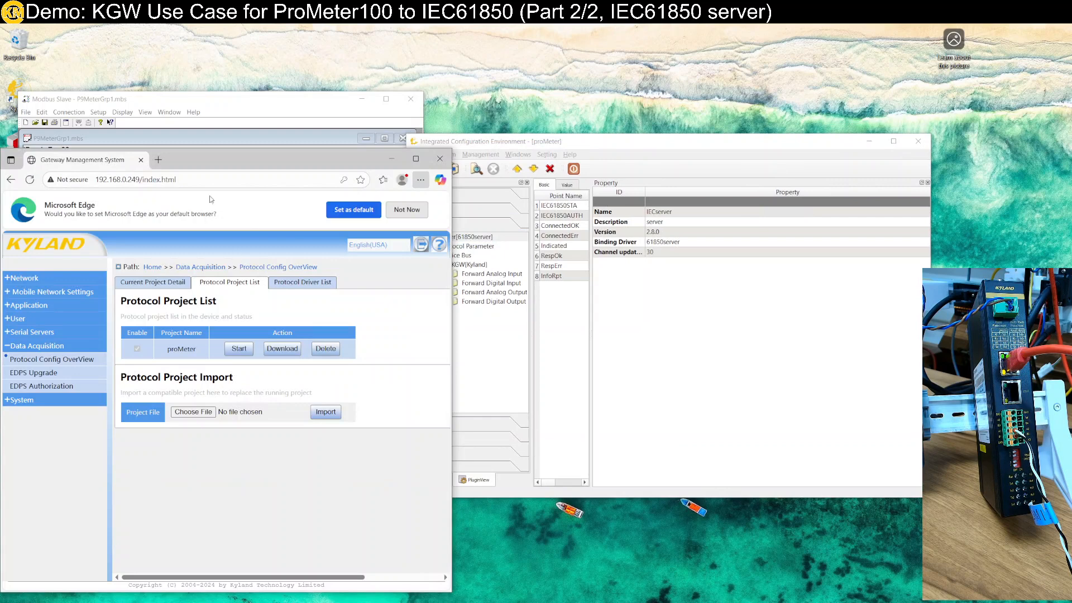
pyautogui.doubleClick(212, 159)
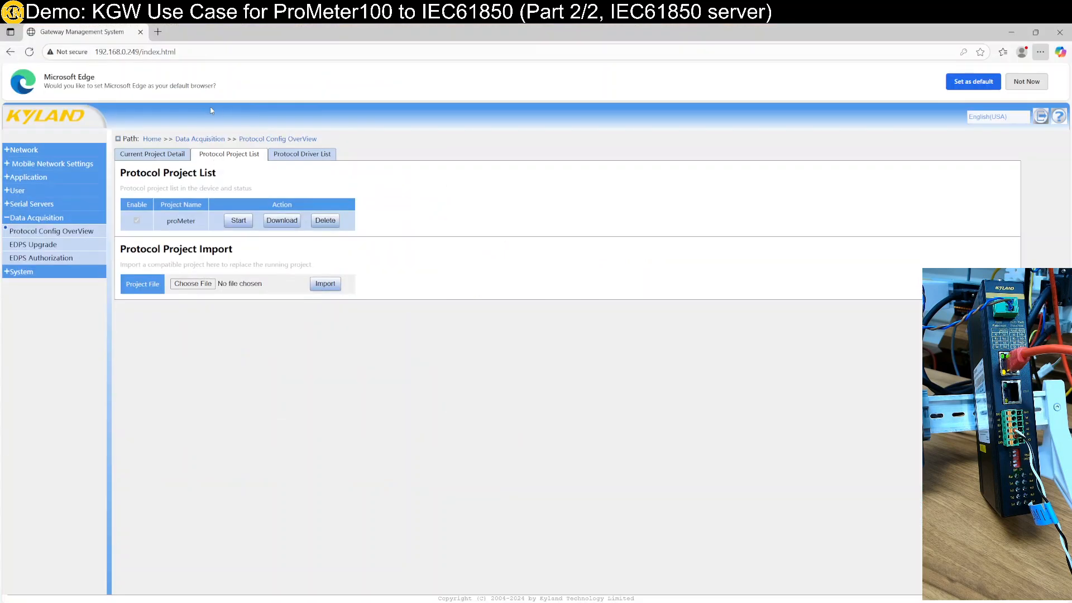
pyautogui.click(238, 221)
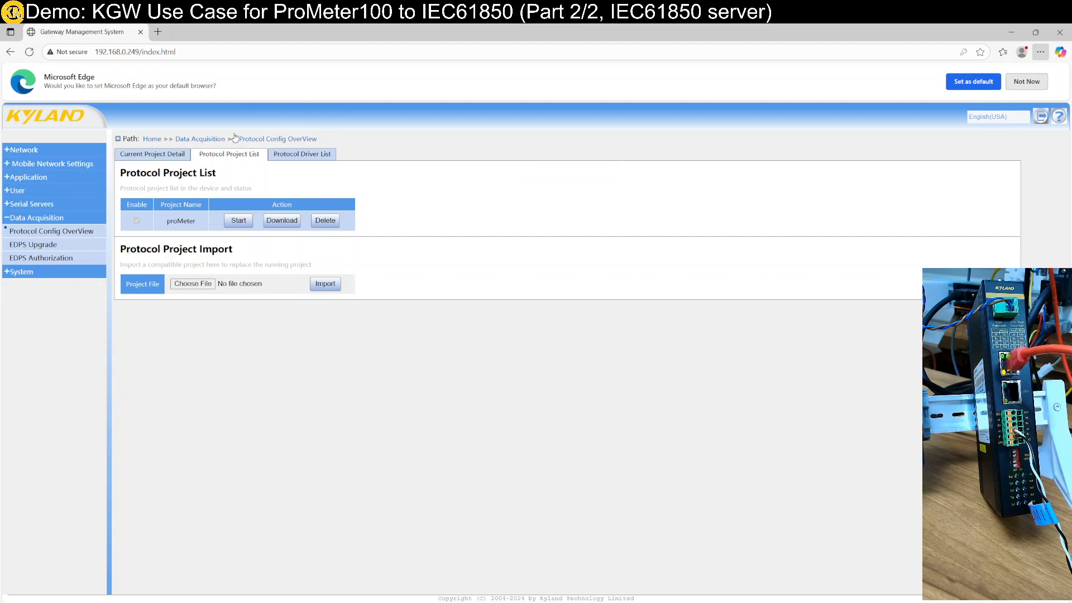
# Launch IEDScout and open the SCL file IEDproM.icd from the Documents folder
pyautogui.moveTo(296, 34); pyautogui.dragTo(287, 120)
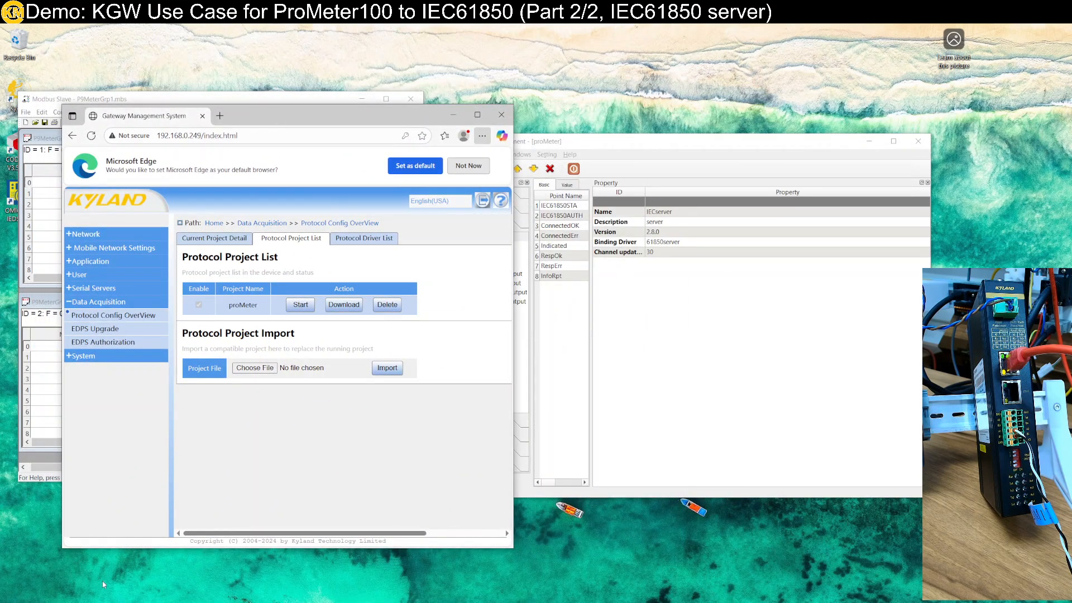
pyautogui.press('super+s')
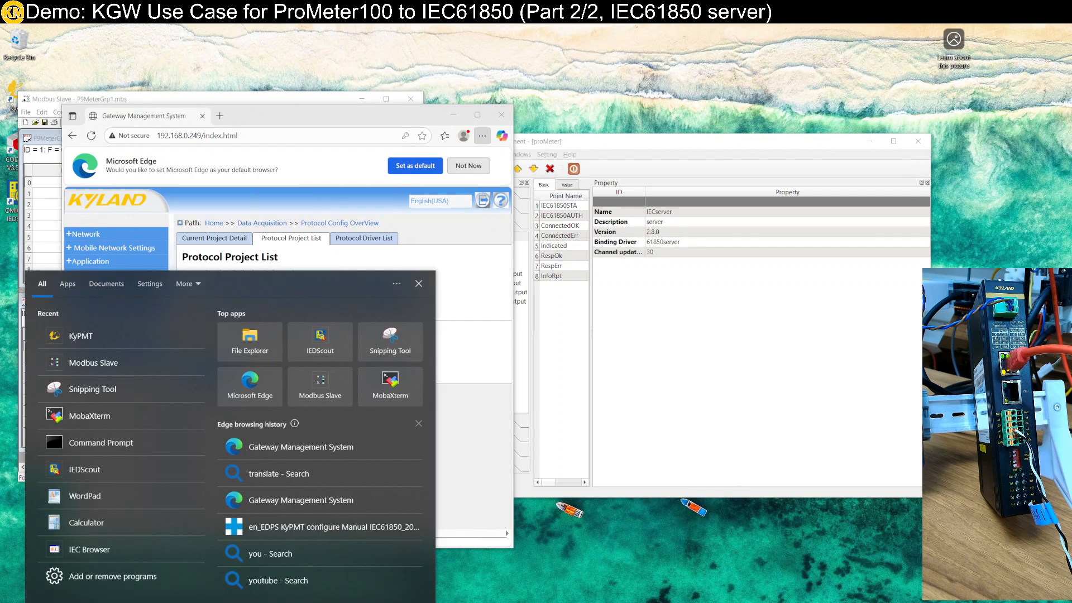
pyautogui.write('ied')
pyautogui.press('Return')
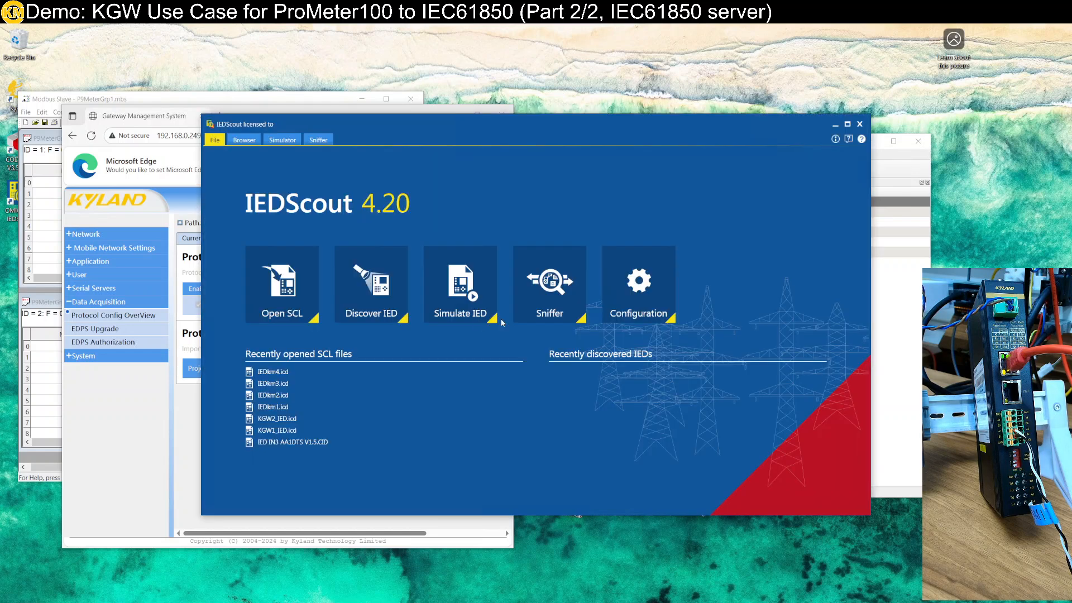
pyautogui.click(300, 312)
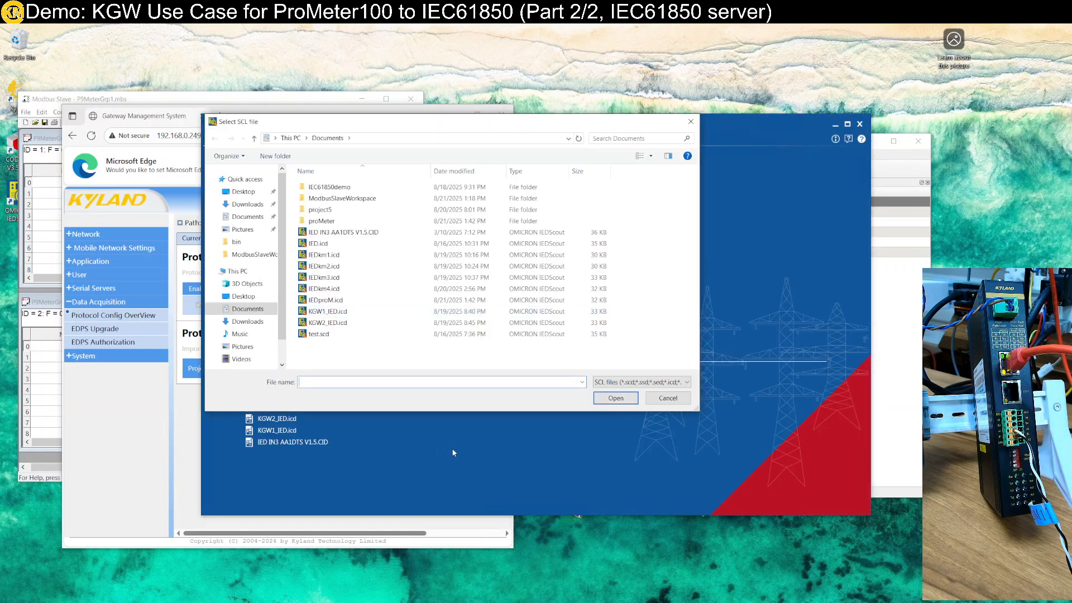
pyautogui.doubleClick(321, 300)
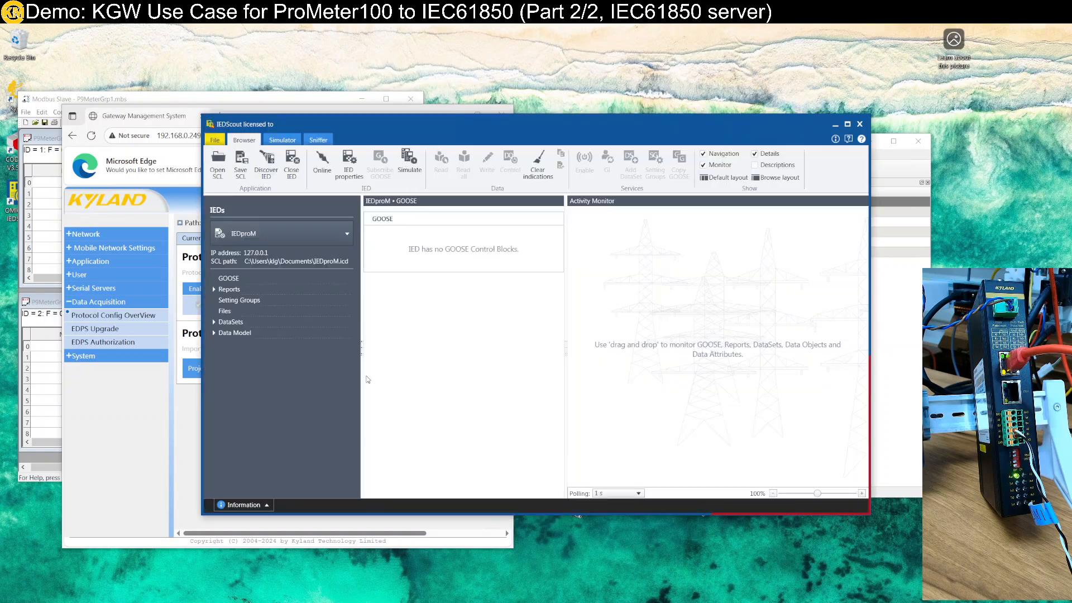
# Set the IP address of IEDproM to 192.168.0.249 in its IED properties and bring the IED online
pyautogui.click(348, 173)
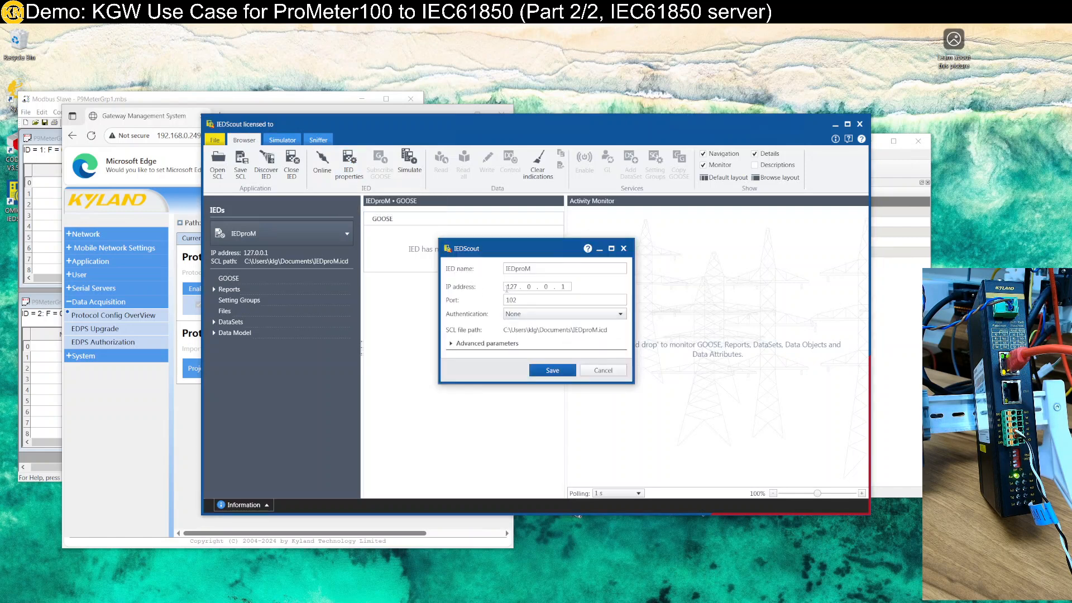
pyautogui.doubleClick(511, 287)
pyautogui.write('192')
pyautogui.write('168')
pyautogui.write('249')
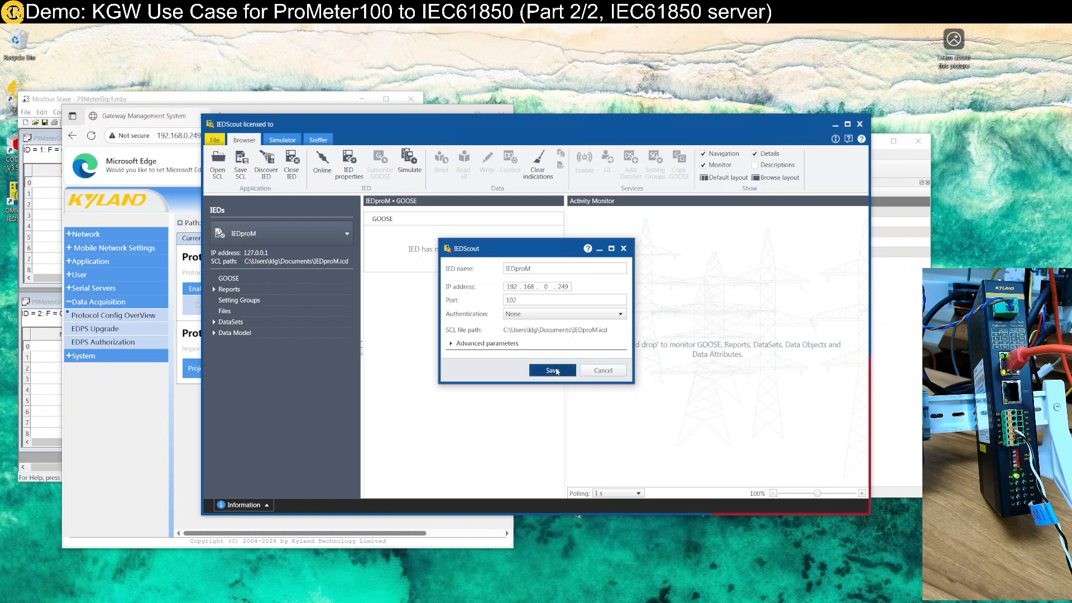
pyautogui.click(553, 370)
pyautogui.click(323, 162)
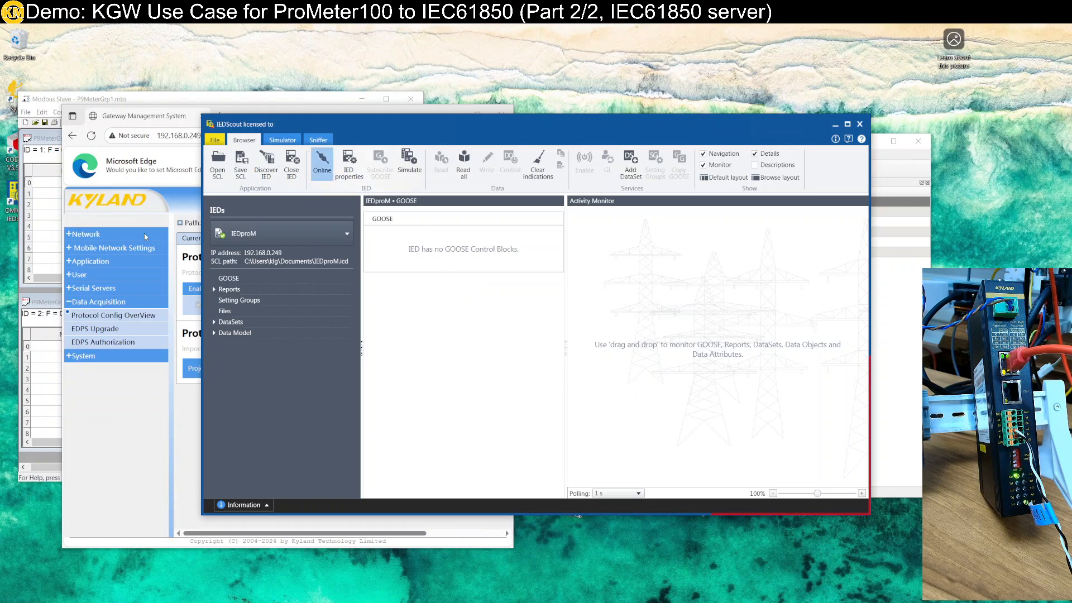
pyautogui.moveTo(222, 239)
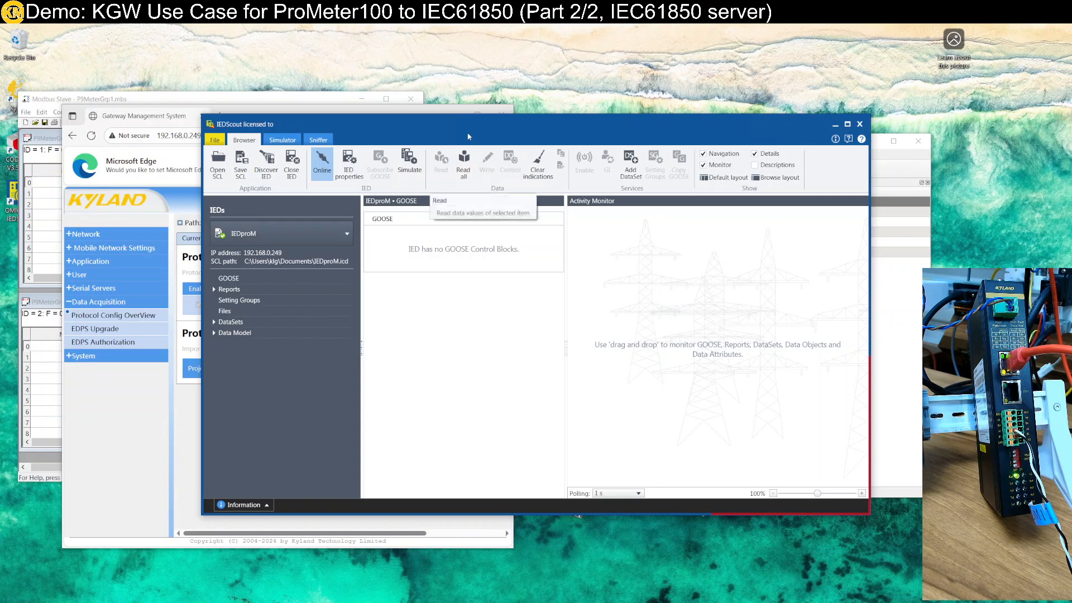
# Examine the data sets of both devices and the live values of logical node AIGGIO1 under Device1 in the data model
pyautogui.moveTo(475, 135); pyautogui.dragTo(631, 109)
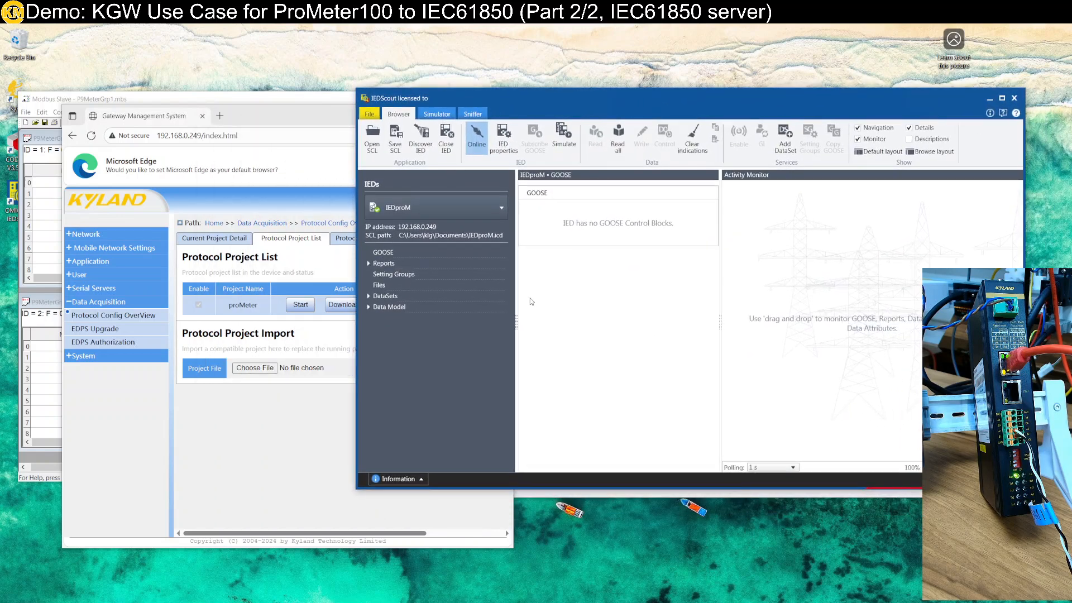
pyautogui.click(369, 296)
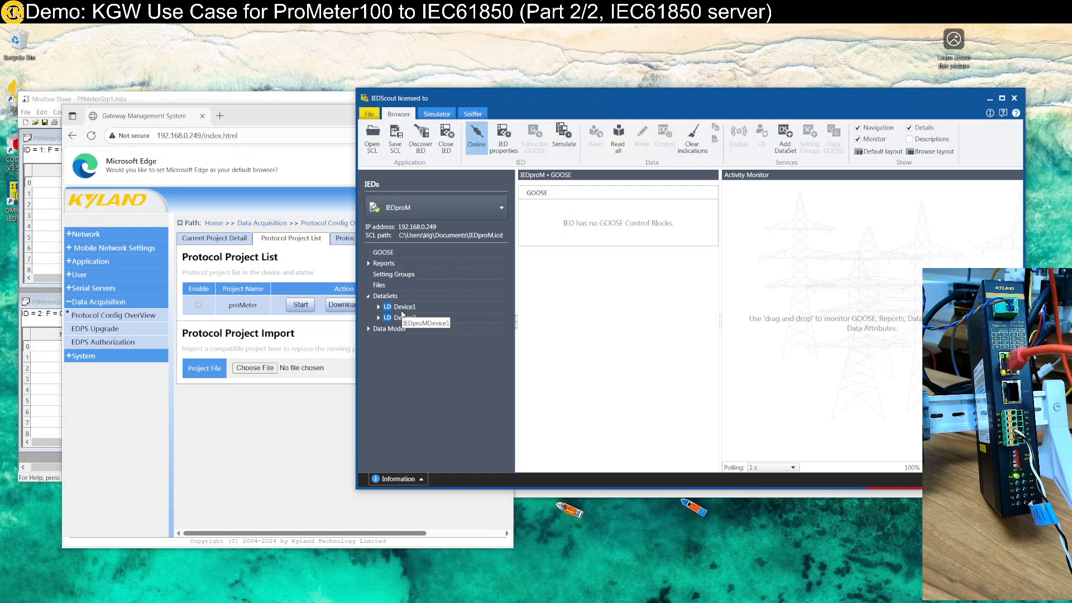
pyautogui.click(379, 308)
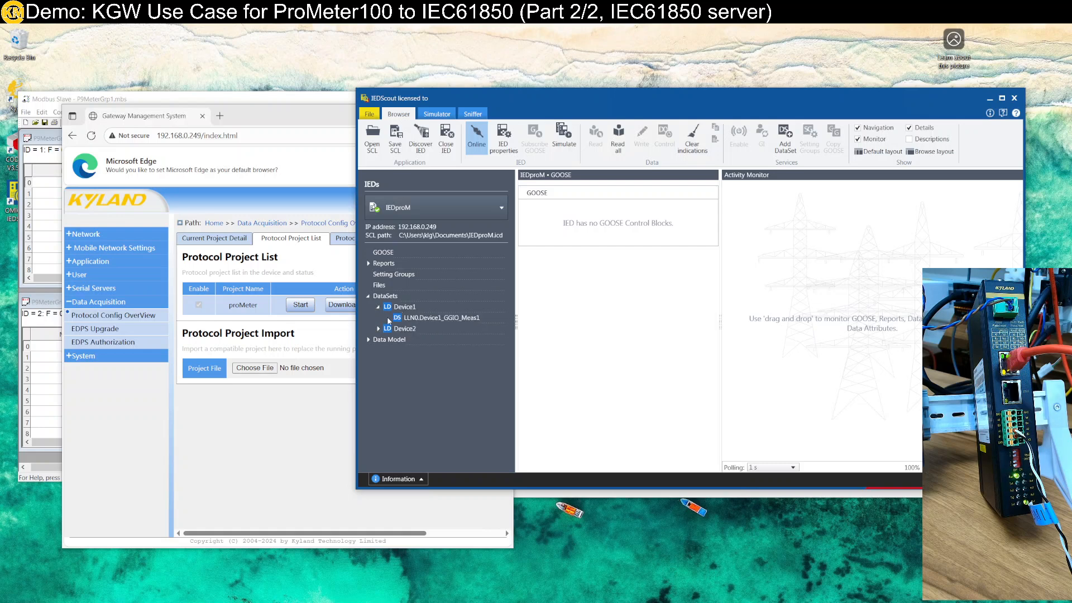
pyautogui.click(378, 329)
pyautogui.click(368, 351)
pyautogui.click(379, 372)
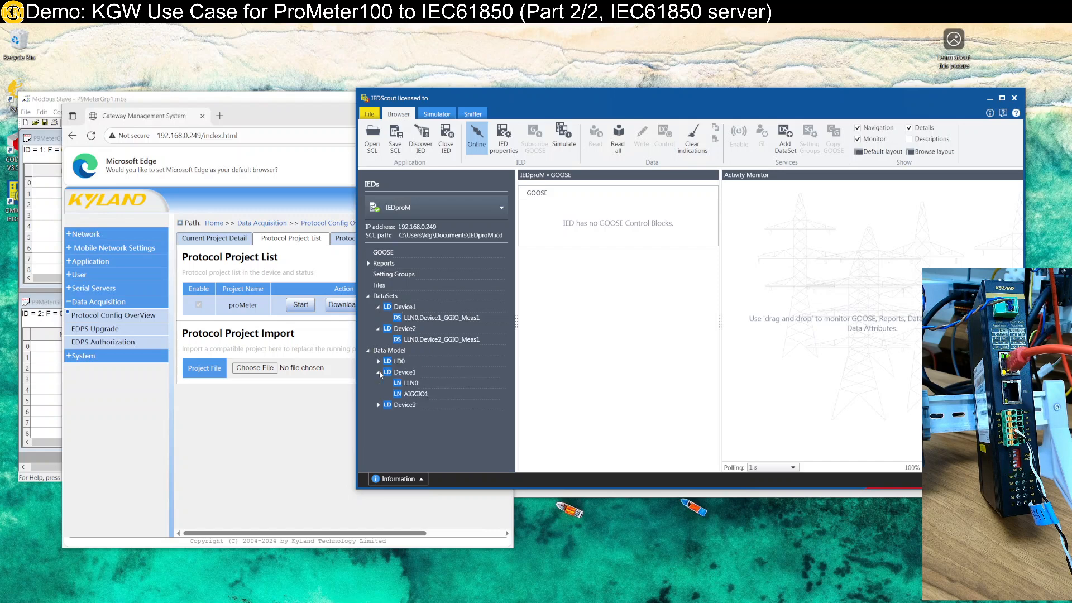
pyautogui.click(413, 394)
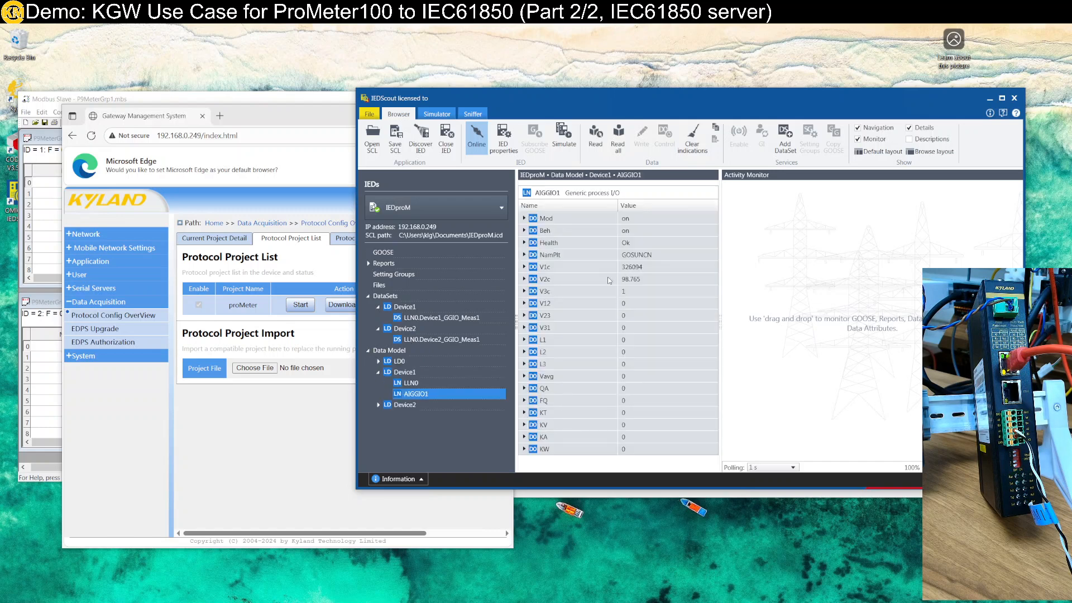
pyautogui.click(638, 271)
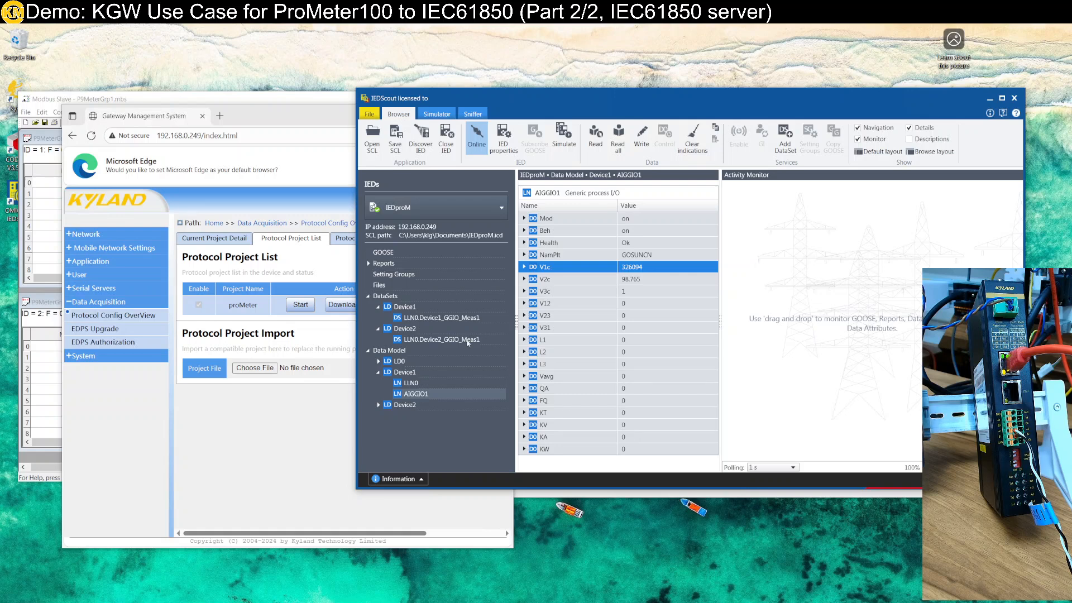
# Add Device1's report Device1_GGIO_Meas1RPCB01 to the Activity Monitor and enable it with its preset trigger options
pyautogui.click(368, 264)
pyautogui.click(378, 274)
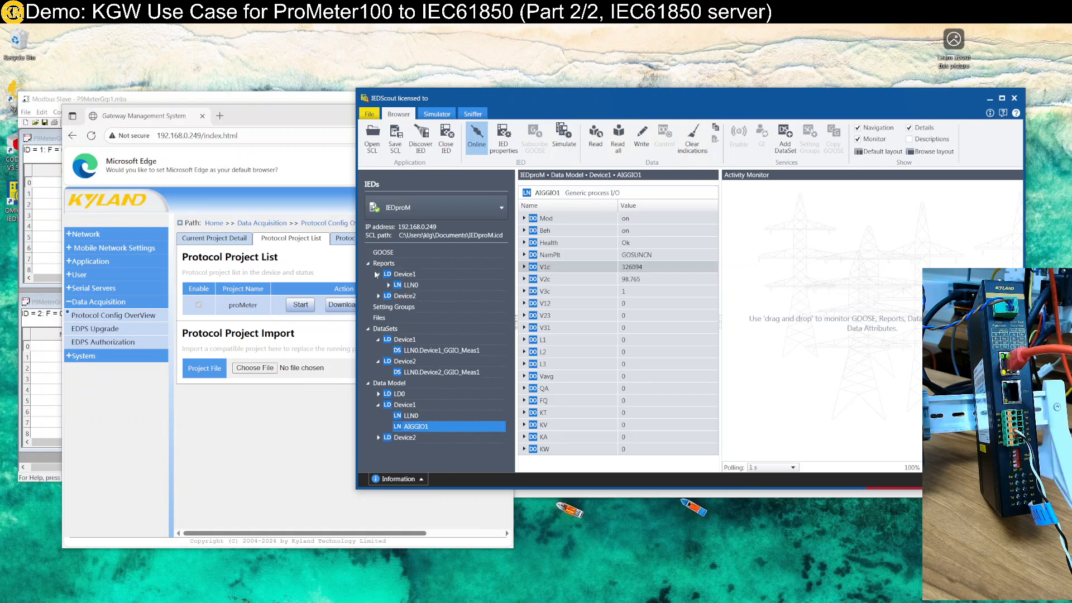
pyautogui.click(401, 275)
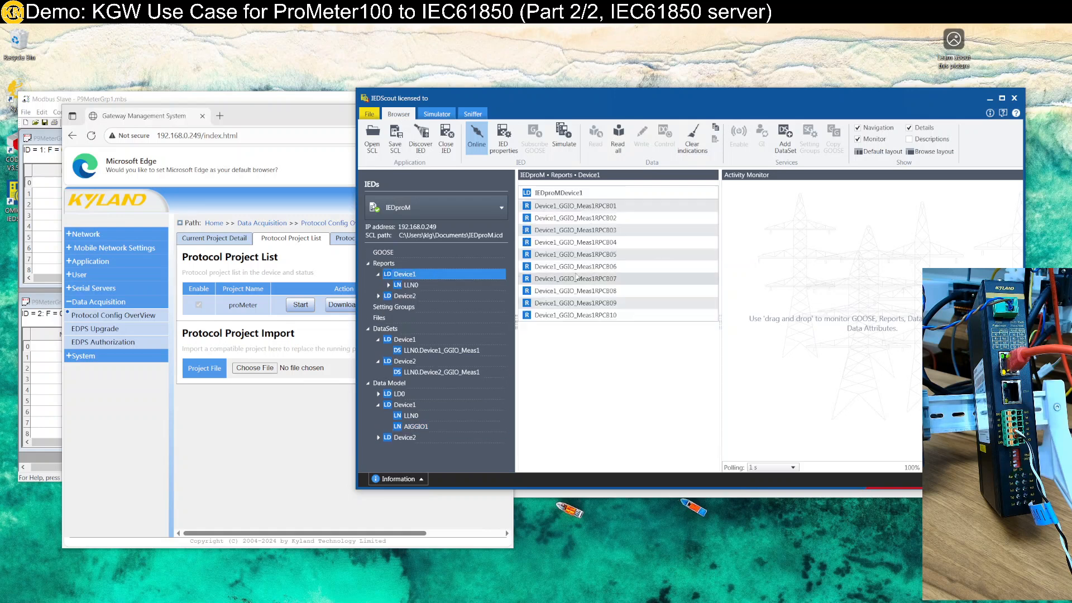
pyautogui.moveTo(594, 210); pyautogui.dragTo(791, 224)
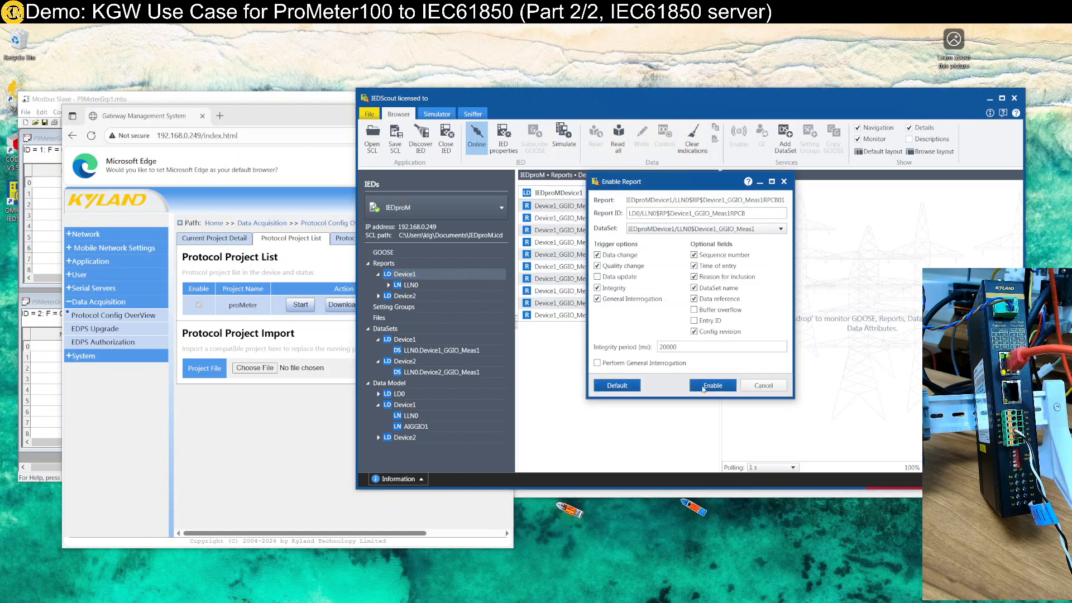
pyautogui.click(702, 387)
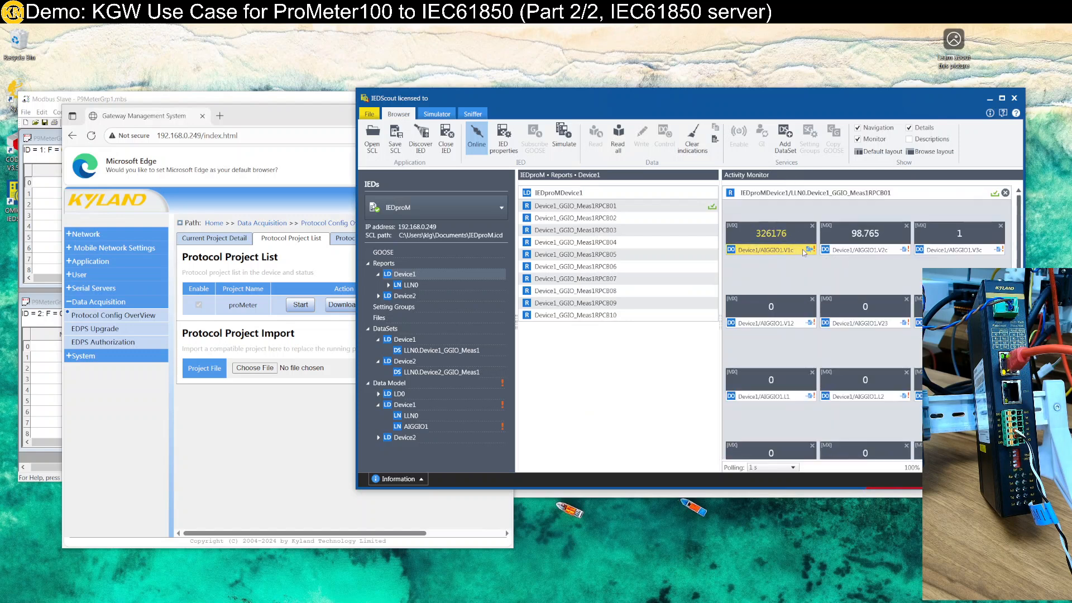
pyautogui.scroll(-1, 802, 250)
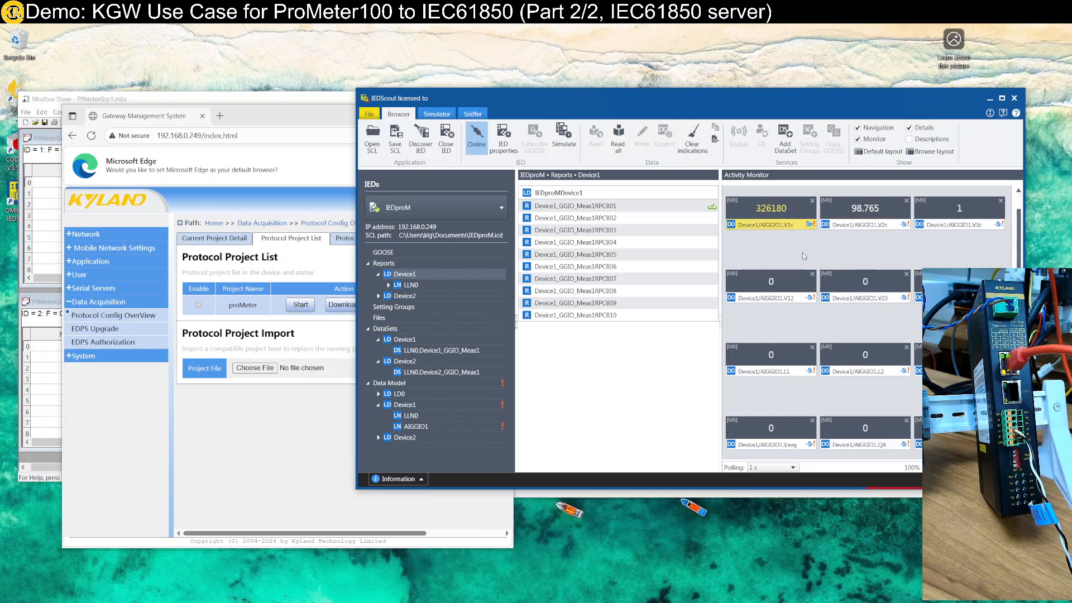
# Add Device2's report Device2_GGIO_Meas1RPCB01 to the Activity Monitor and enable it with its preset trigger options
pyautogui.click(378, 299)
pyautogui.click(394, 308)
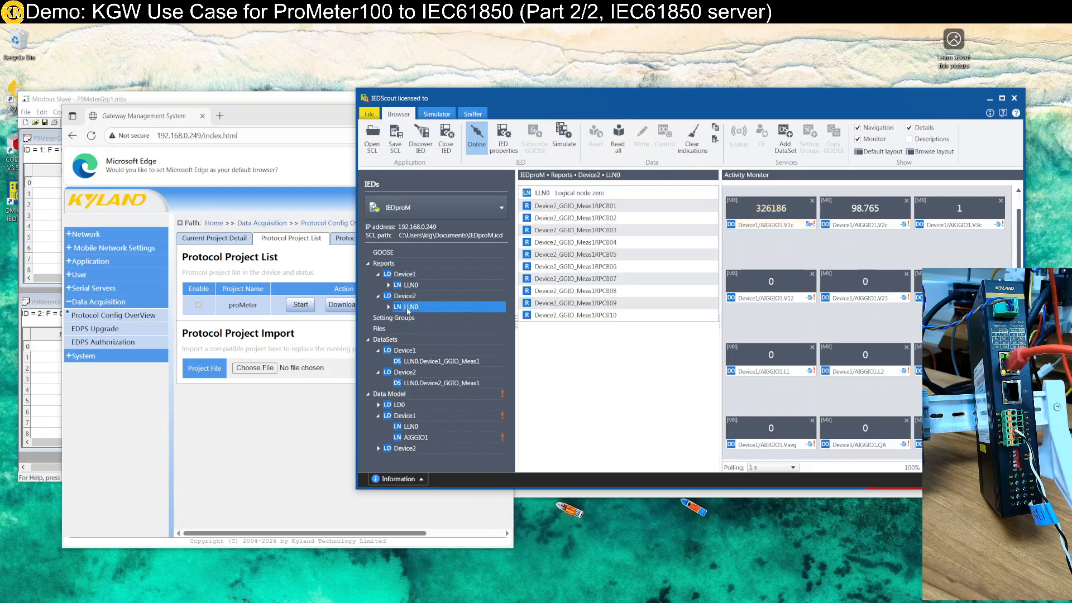
pyautogui.doubleClick(408, 308)
pyautogui.click(437, 317)
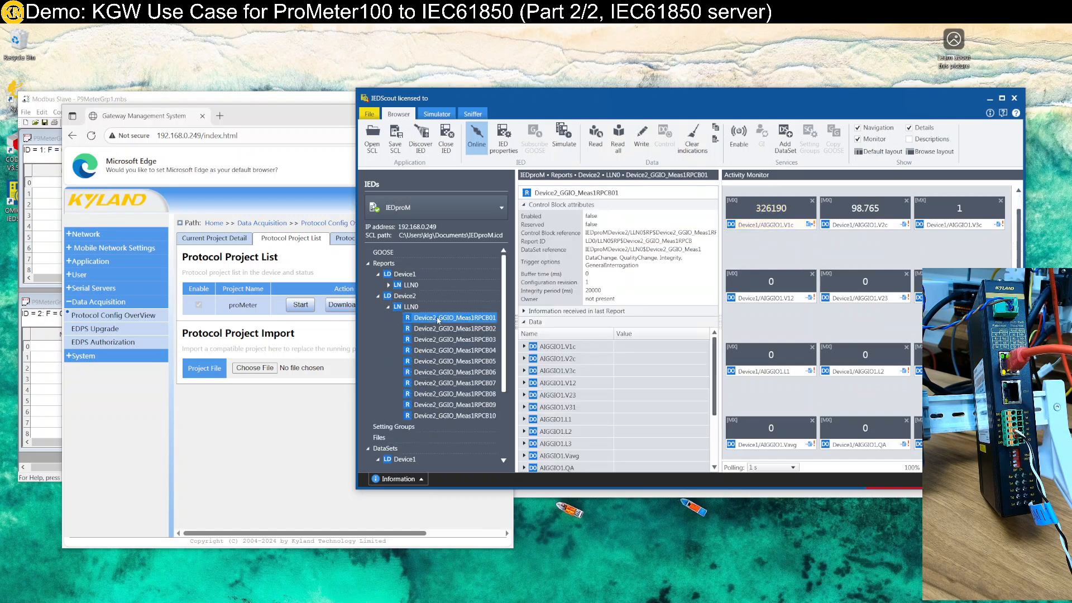
pyautogui.moveTo(530, 333); pyautogui.dragTo(838, 458)
pyautogui.click(712, 385)
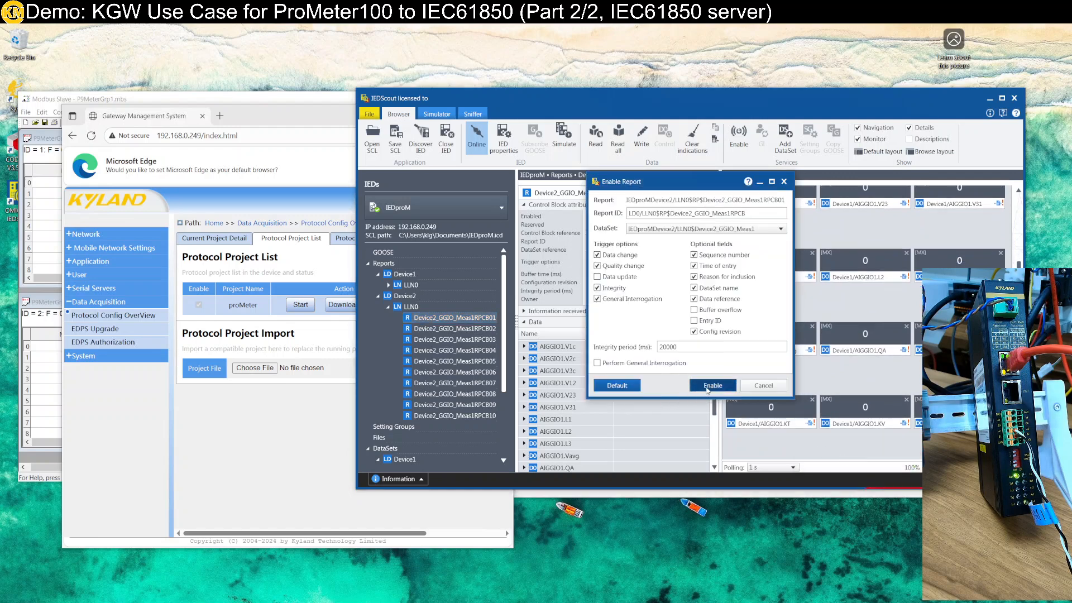
# Arrange Modbus Slave and IEDScout side by side, minimizing the browser and giving IEDScout most of the width to show both reports
pyautogui.moveTo(644, 100); pyautogui.dragTo(1071, 212)
pyautogui.click(603, 297)
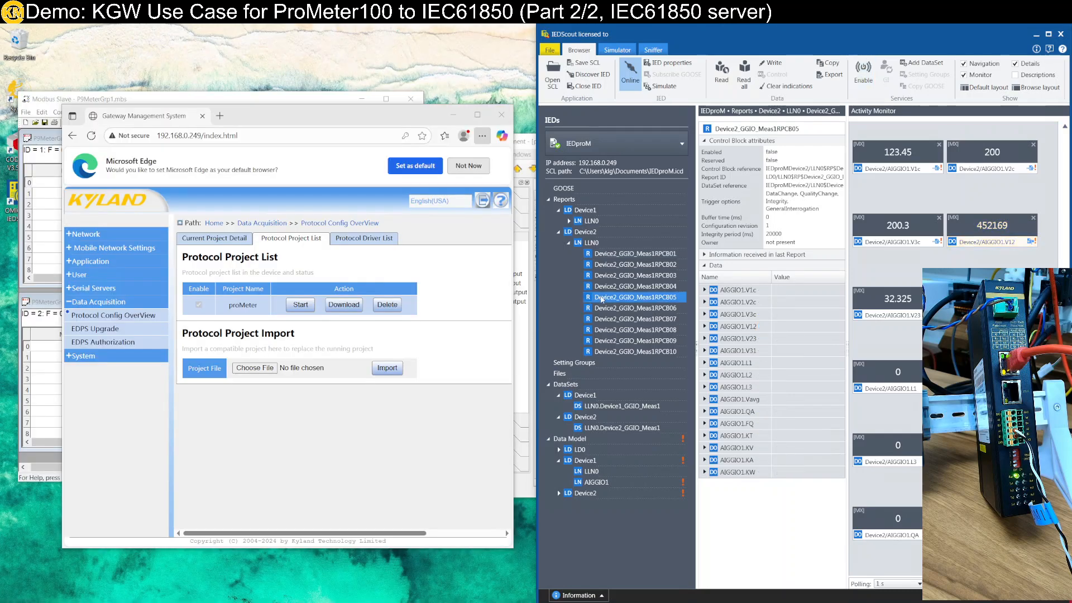
pyautogui.click(453, 115)
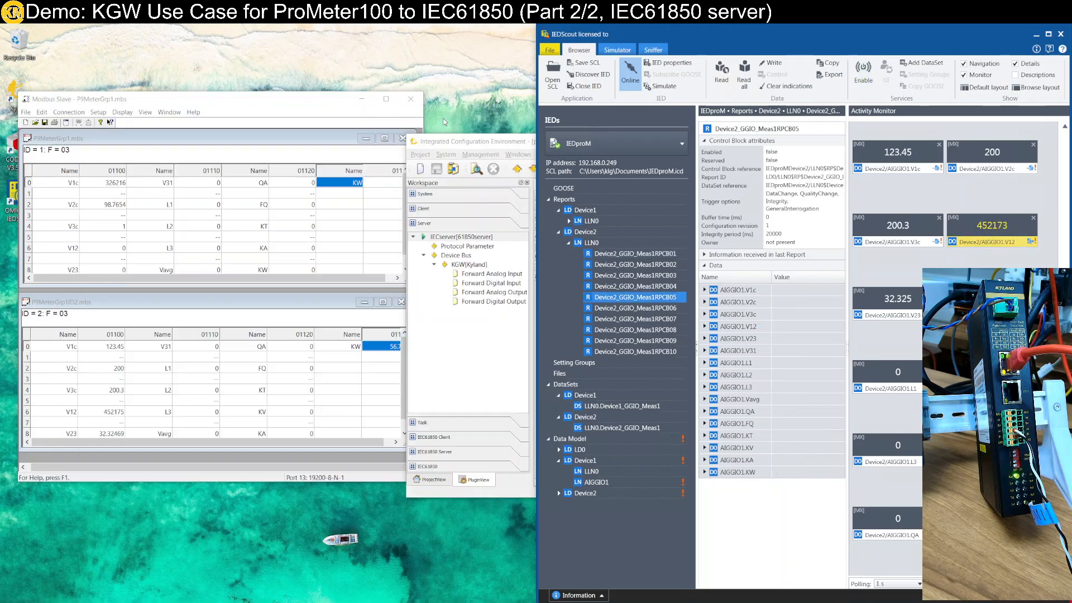
pyautogui.click(221, 119)
pyautogui.press('super+Left')
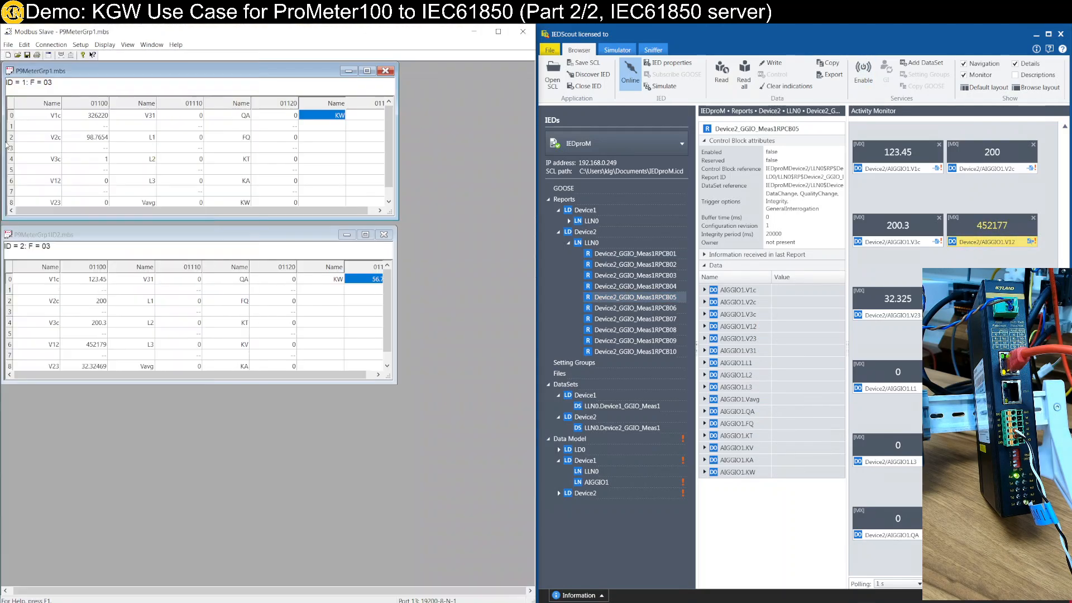
pyautogui.moveTo(535, 330); pyautogui.dragTo(240, 332)
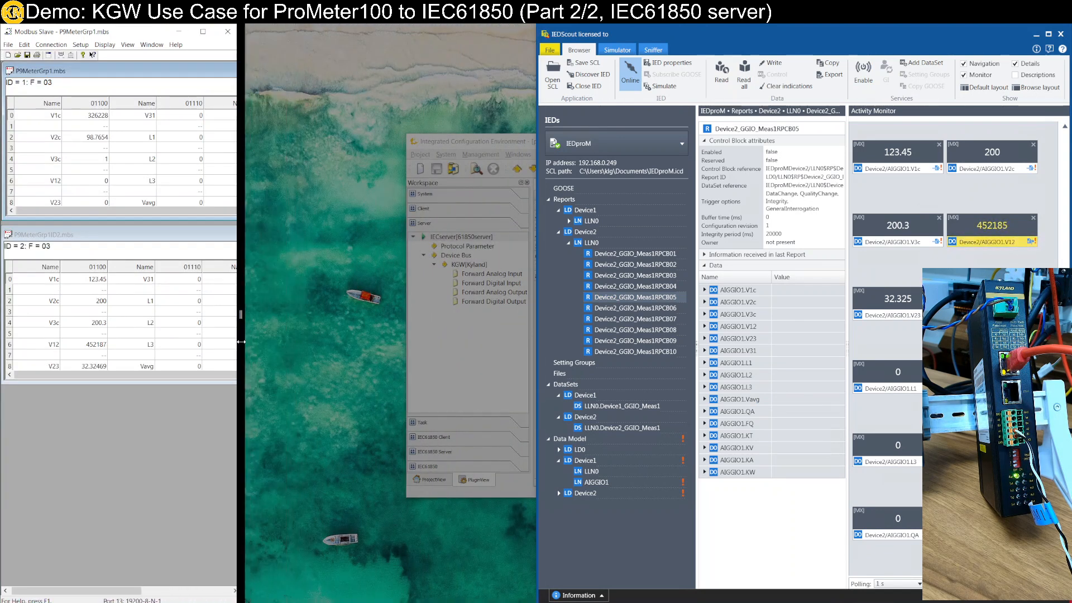
pyautogui.scroll(3, 723, 335)
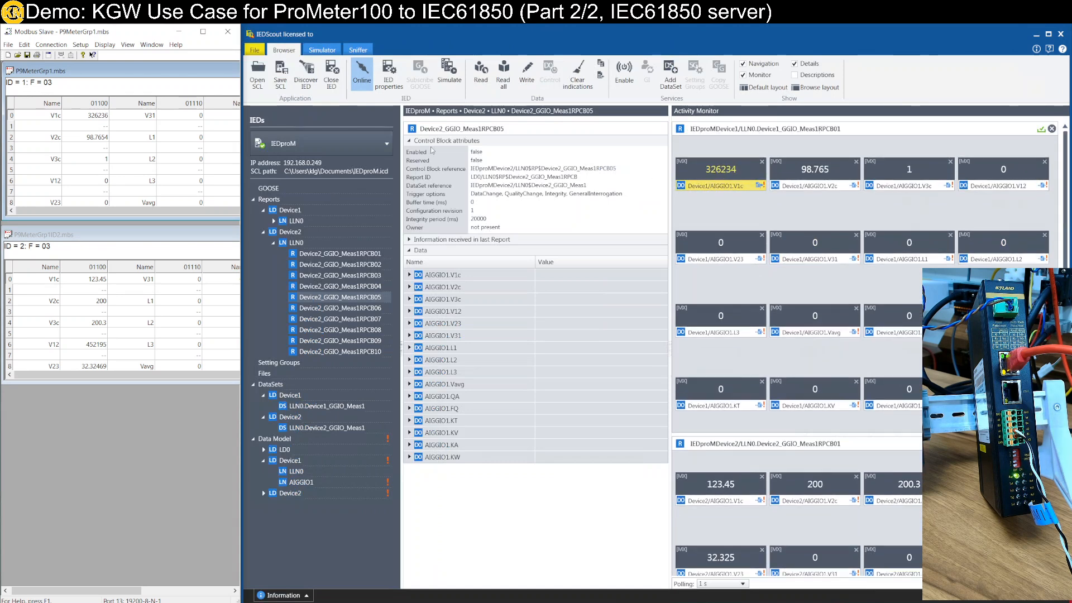
# Set the V3c value of the ID 1 meter in Modbus Slave to 88.88
pyautogui.click(93, 161)
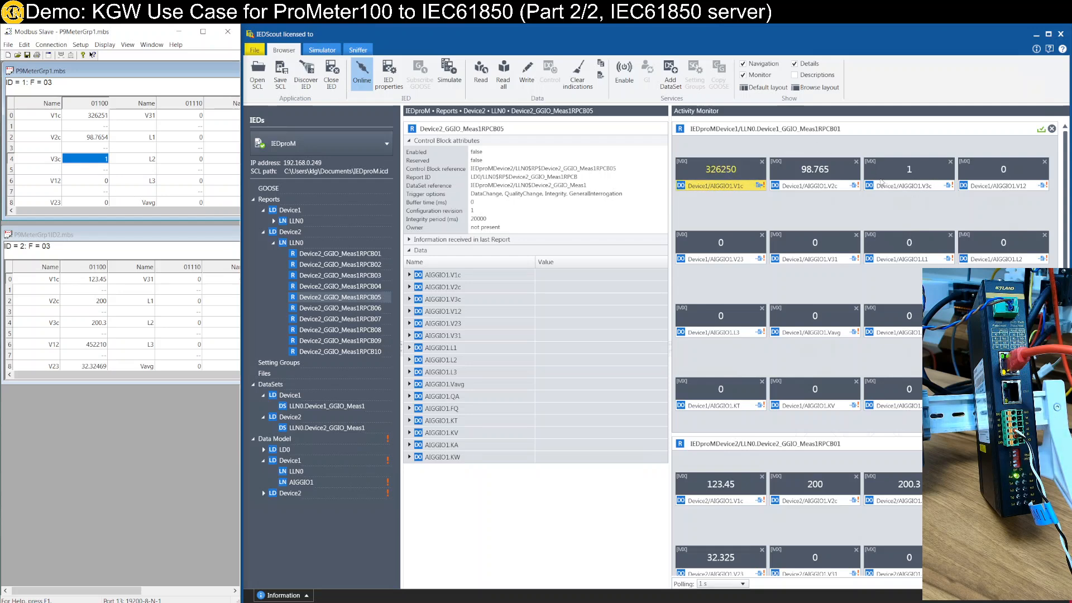
pyautogui.doubleClick(104, 163)
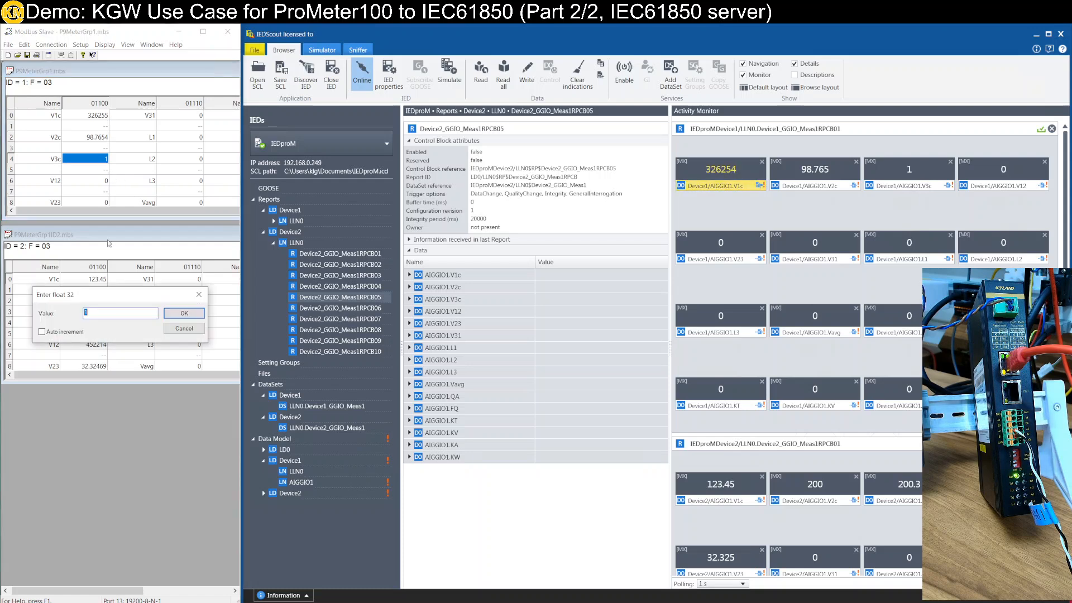
pyautogui.write('88')
pyautogui.press('Return')
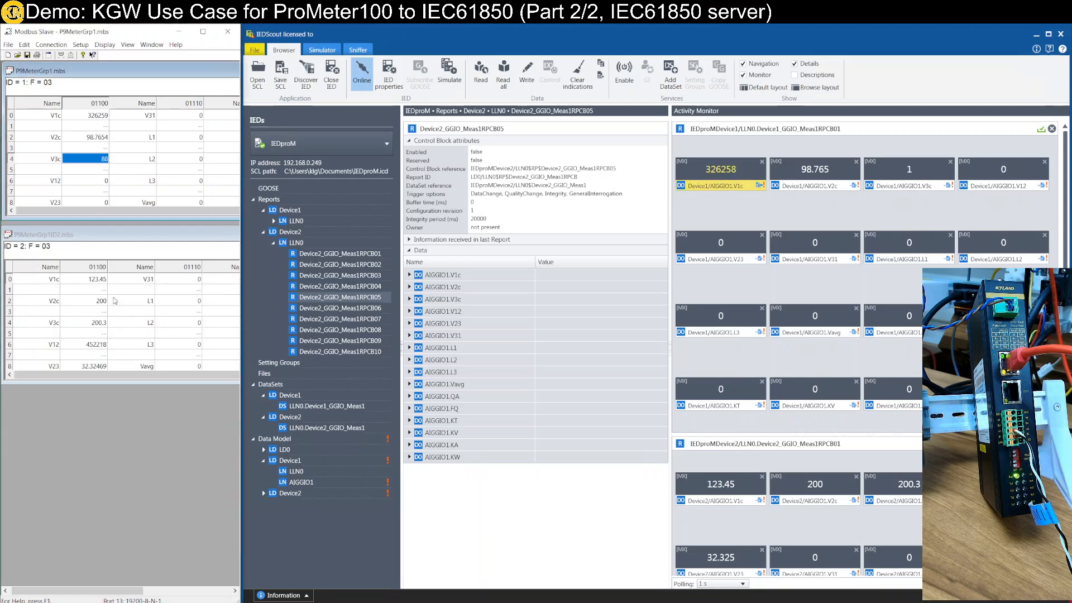
pyautogui.doubleClick(89, 162)
pyautogui.click(117, 317)
pyautogui.write('.88')
pyautogui.click(184, 315)
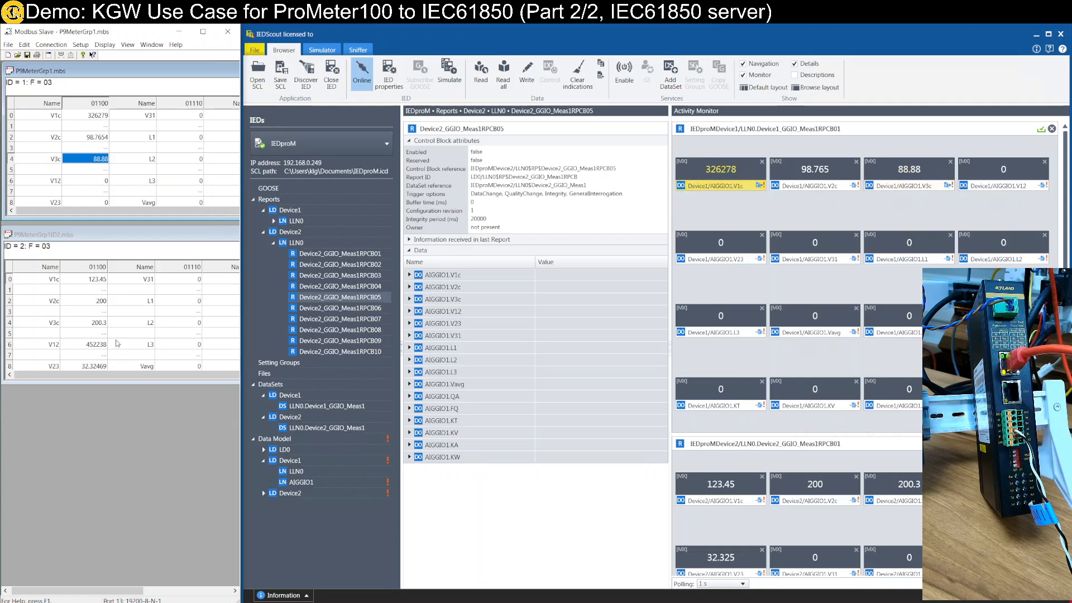
# Set the L1 value of the ID 2 meter in Modbus Slave to 77.77 and check Device2's report in the Activity Monitor
pyautogui.click(174, 302)
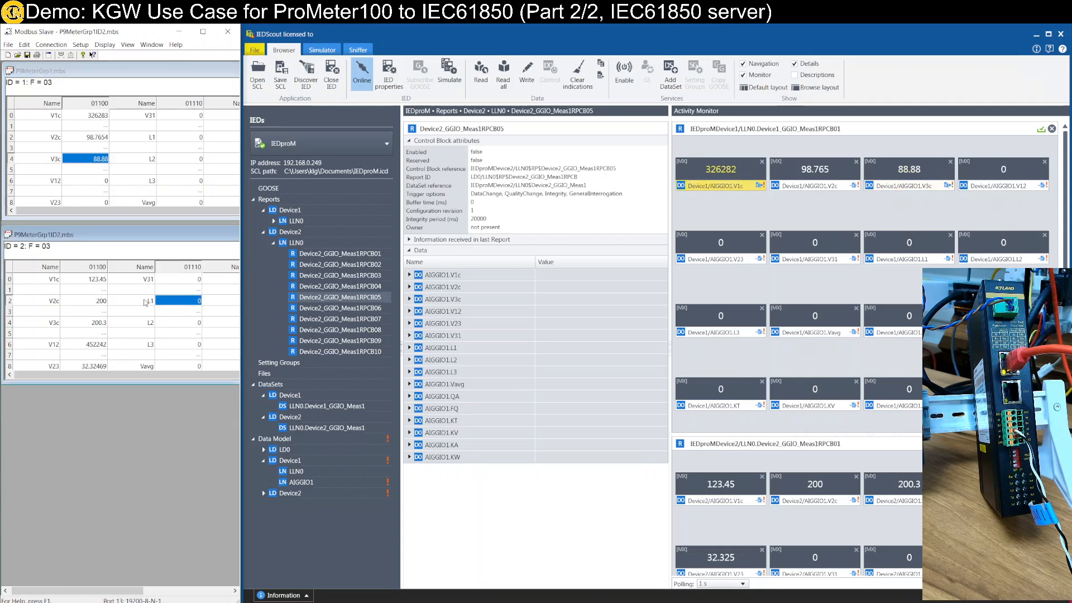
pyautogui.doubleClick(191, 301)
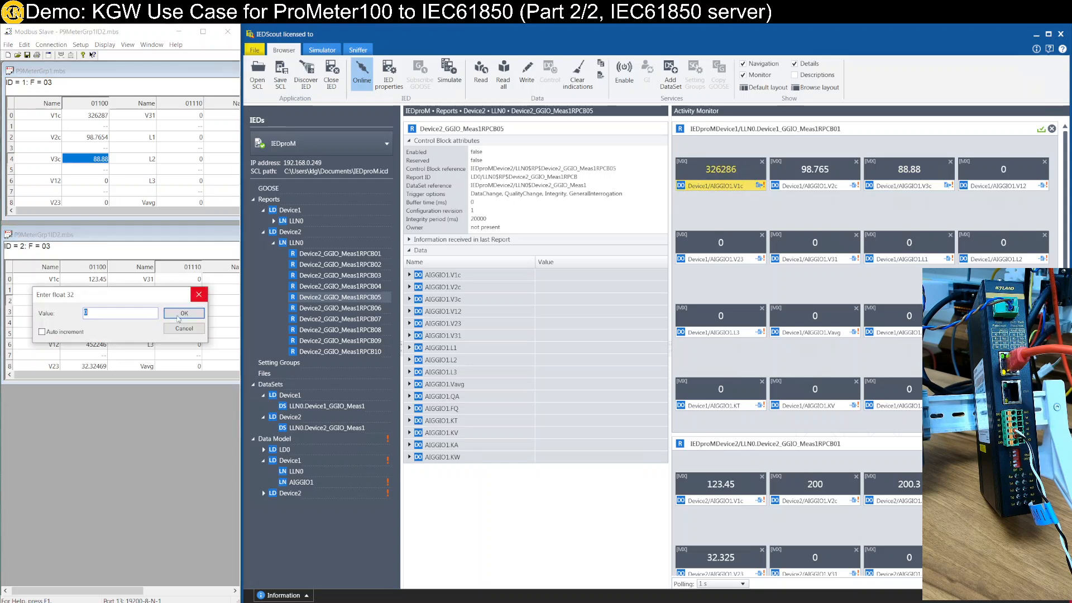
pyautogui.write('77')
pyautogui.press('Return')
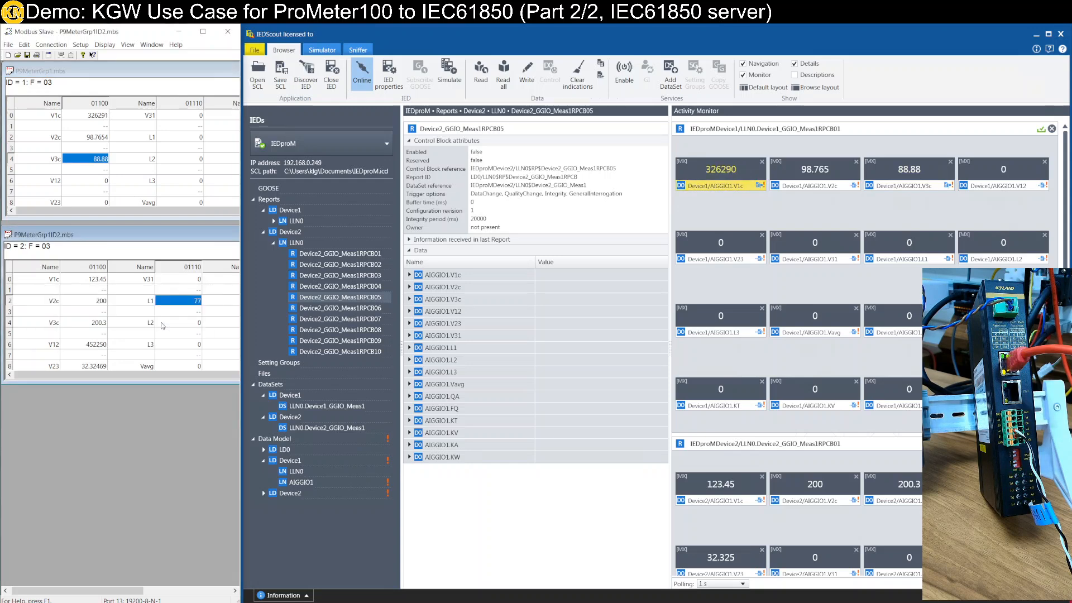
pyautogui.doubleClick(189, 304)
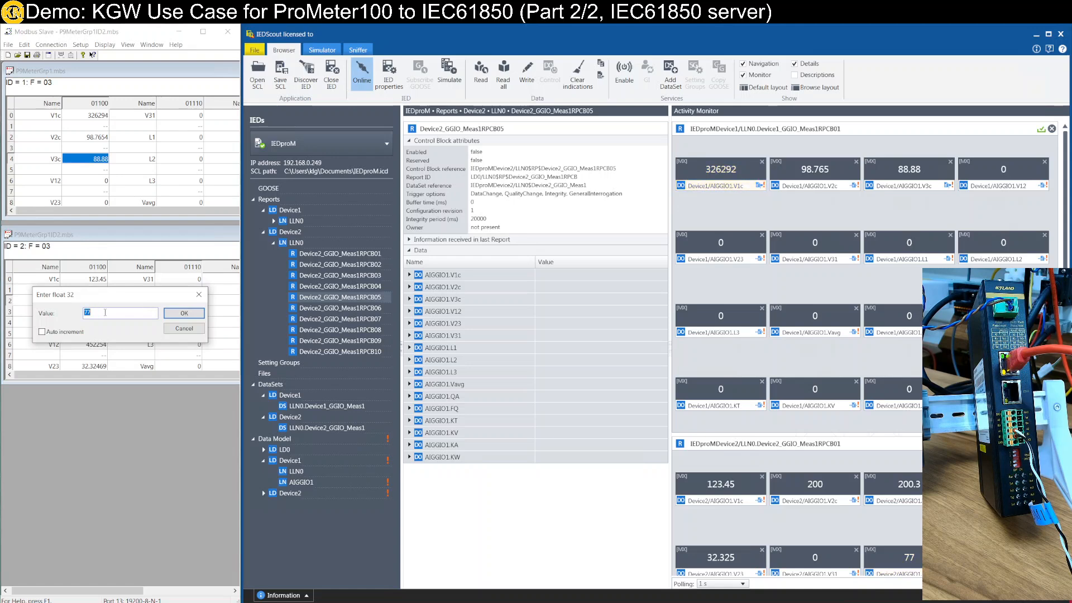
pyautogui.write('.77')
pyautogui.click(180, 314)
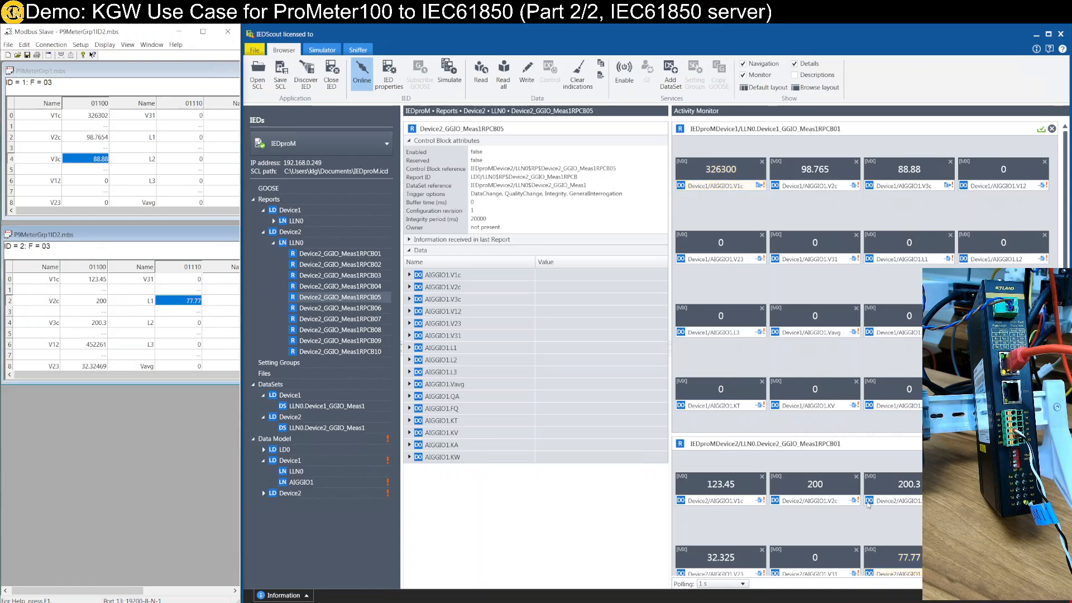
pyautogui.scroll(-1, 893, 505)
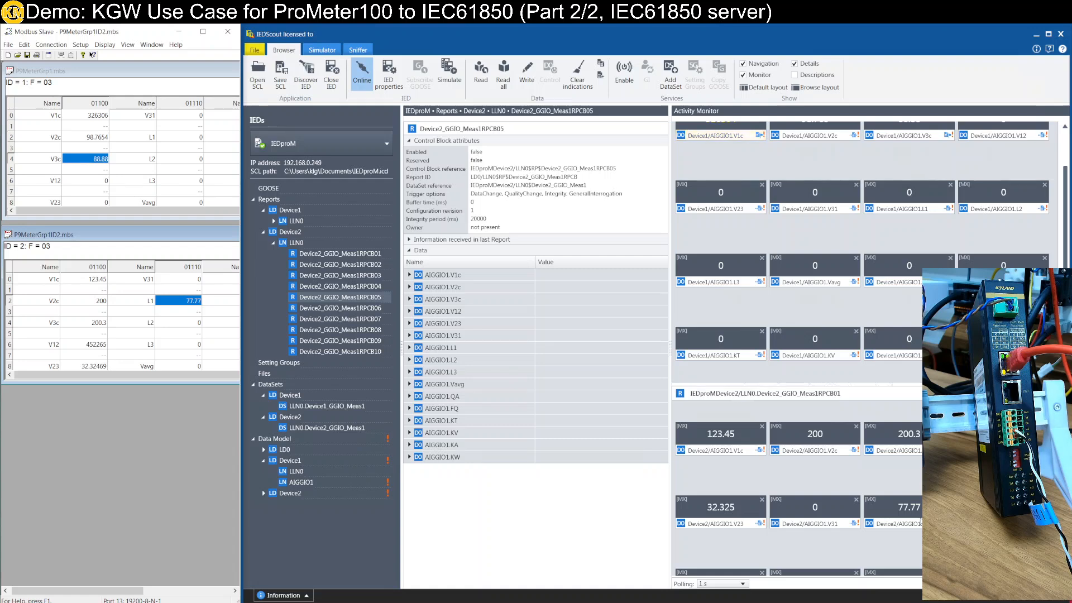